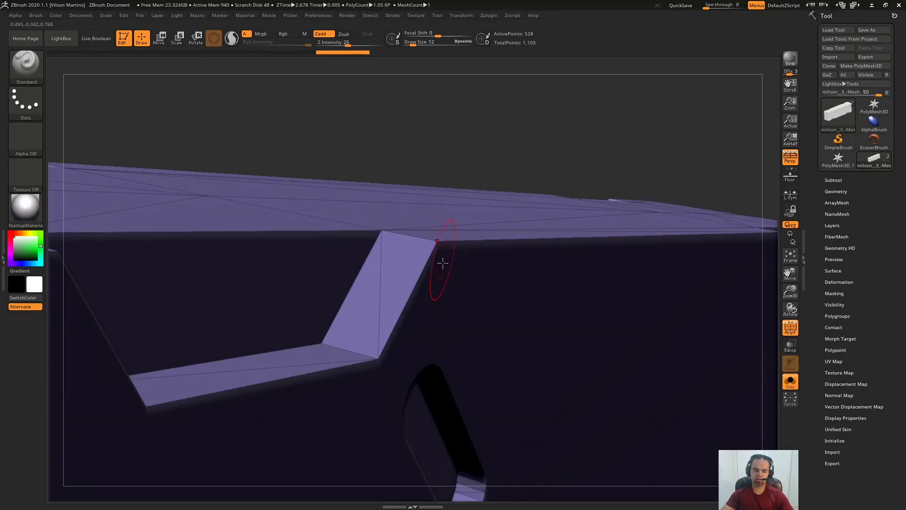
Switch to Maya and examine the topology of the rounded mount mesh, including its side rail and underside
mouse_move(510, 406)
right_mouse_down("alt")
mouse_move(518, 202)
mouse_move(601, 205)
mouse_move(275, 316)
mouse_move(449, 162)
mouse_move(489, 212)
mouse_move(451, 219)
right_mouse_up("alt")
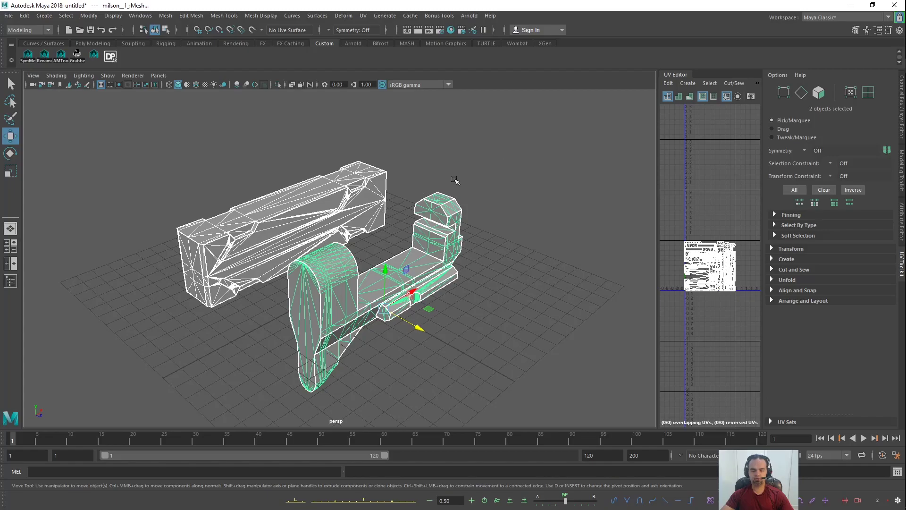
left_click_drag(476, 168, 399, 237, "alt")
right_click_drag(399, 236, 415, 320, "alt")
left_click_drag(415, 320, 302, 188, "alt")
left_click(330, 283)
left_click_drag(330, 283, 425, 274, "alt")
left_click(443, 316)
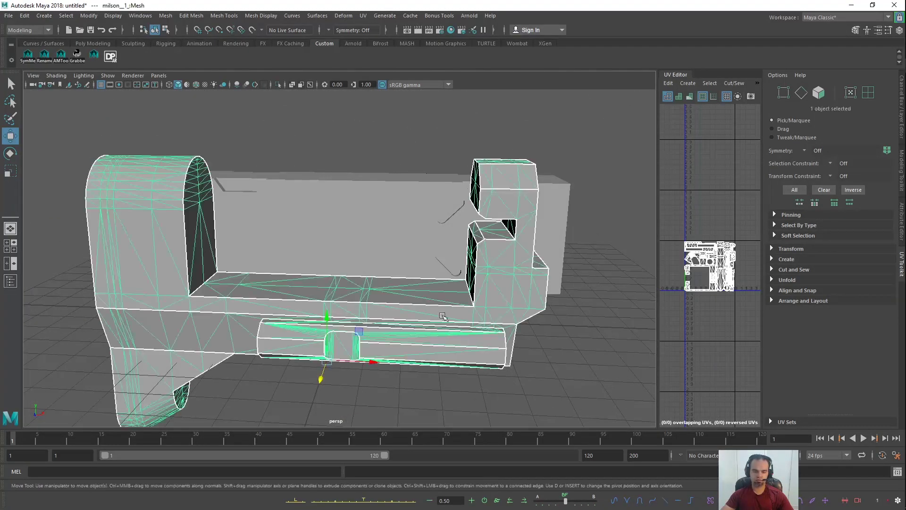
left_click_drag(443, 316, 392, 338, "alt")
right_click_drag(352, 272, 362, 310, "alt")
middle_click_drag(362, 310, 502, 182, "alt")
right_click_drag(501, 182, 510, 212, "alt")
left_click_drag(510, 213, 526, 243, "alt")
middle_click_drag(526, 243, 358, 192, "alt")
left_click_drag(358, 192, 371, 277, "alt")
right_click_drag(371, 277, 306, 220, "alt")
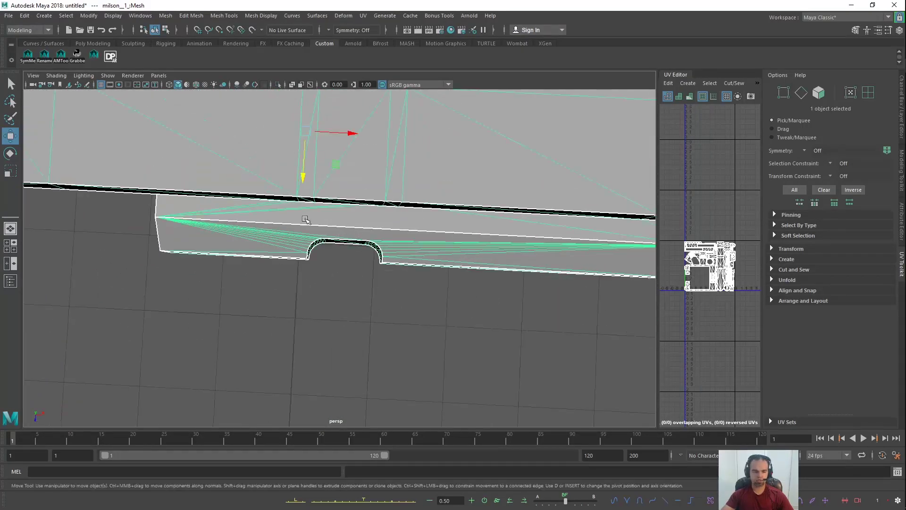
right_click_drag(448, 367, 340, 313, "alt")
left_click_drag(340, 313, 444, 201, "alt")
Select the long block mesh and examine the triangulation around its slots and notches
left_click(448, 199)
left_click_drag(448, 200, 504, 199, "alt")
right_click_drag(376, 224, 415, 191, "alt")
left_click(417, 190)
left_click_drag(424, 189, 416, 278, "alt")
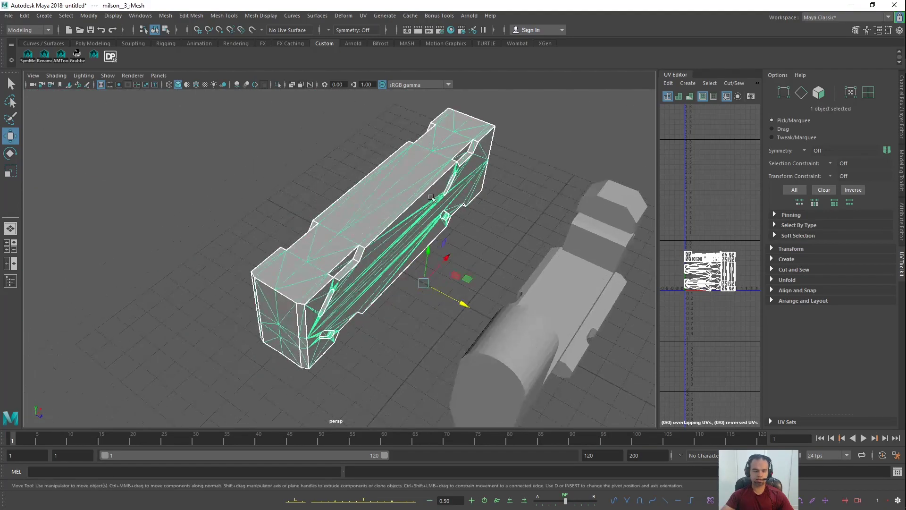
right_click_drag(416, 279, 409, 273, "alt")
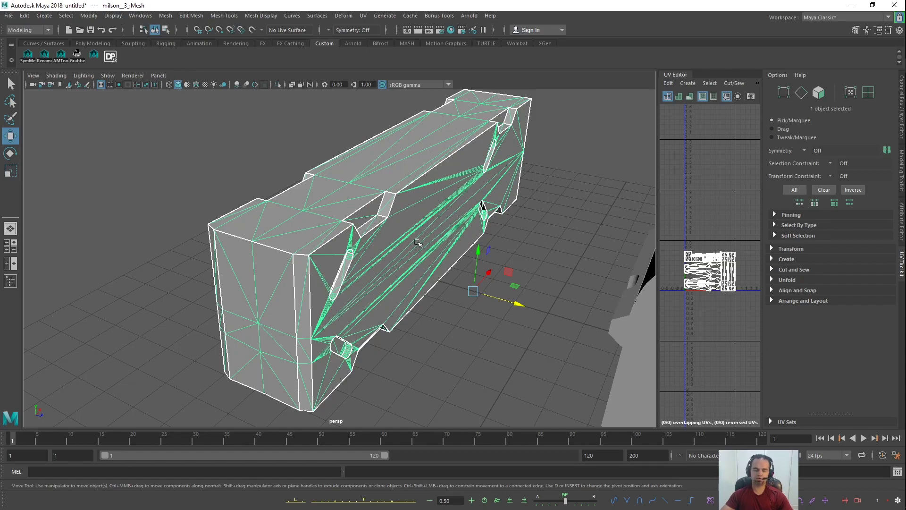
left_click_drag(404, 230, 344, 236, "alt")
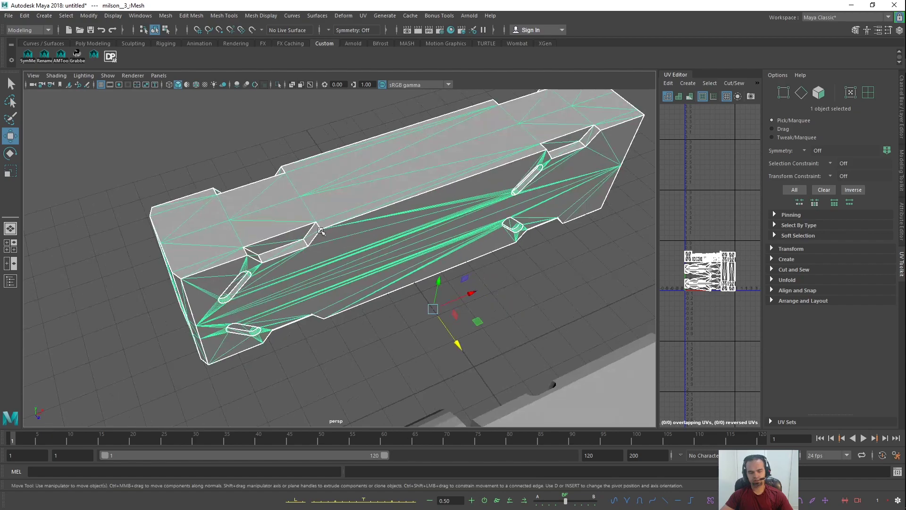
right_click_drag(344, 237, 313, 283, "alt")
left_click_drag(313, 284, 337, 296, "alt")
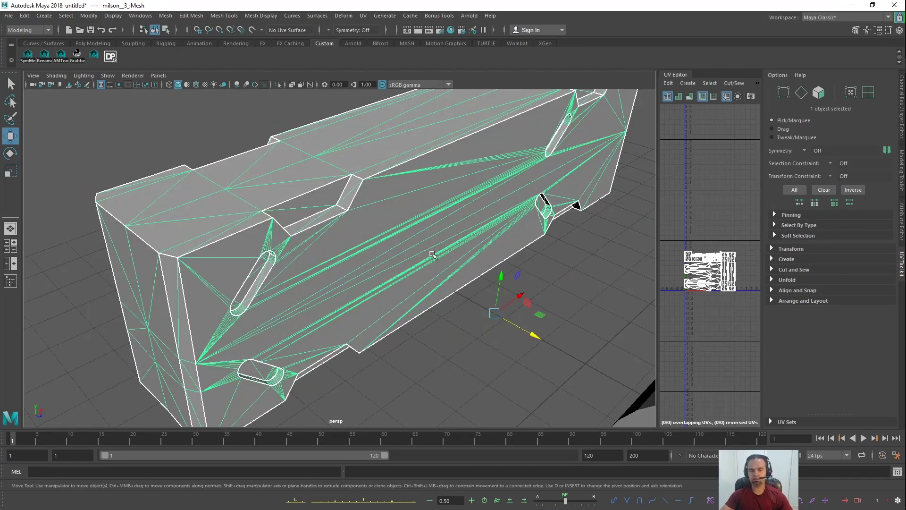
right_click_drag(711, 235, 667, 240, "alt")
left_click(392, 372)
left_click(319, 197)
right_click_drag(320, 197, 337, 226, "alt")
middle_click_drag(337, 225, 362, 258, "alt")
right_click_drag(362, 198, 370, 218, "alt")
Check the triangular faces inside the block's upper notch in face selection, and return to object mode
right_click(391, 168)
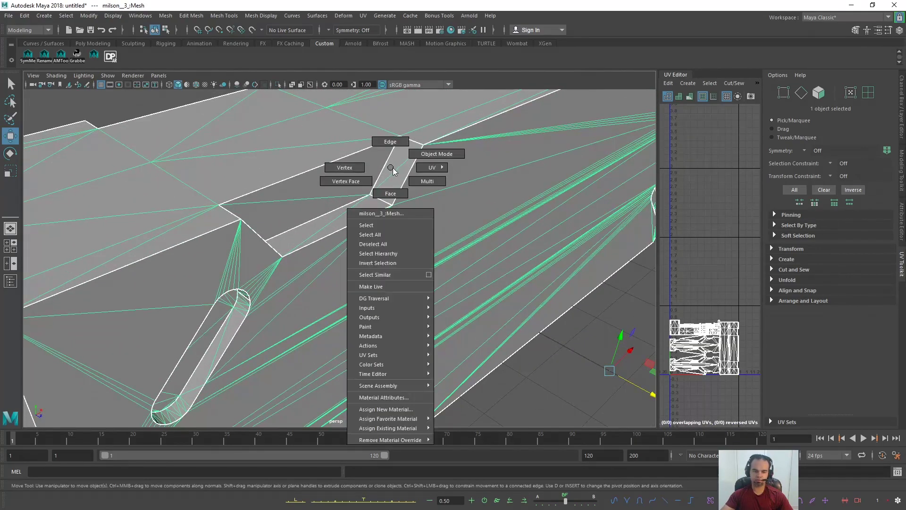
left_click(390, 193)
left_click(395, 175)
left_click(321, 208)
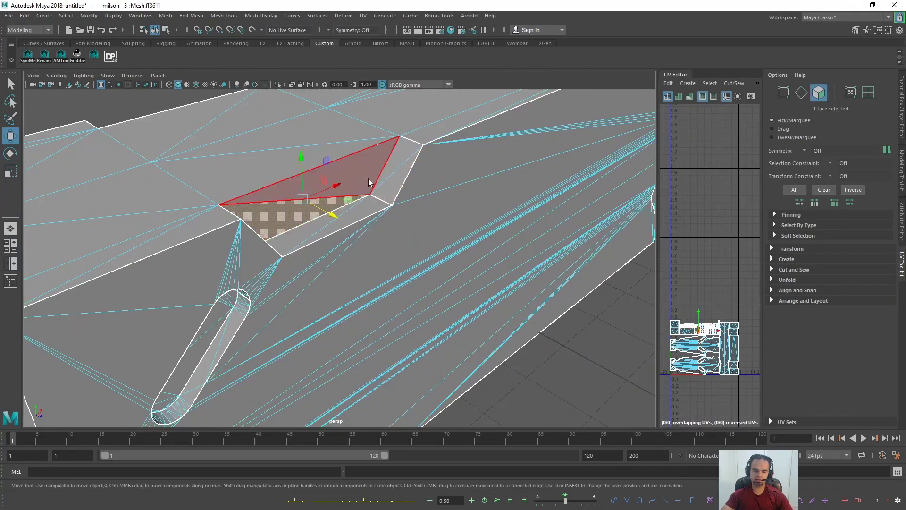
right_click_drag(370, 183, 396, 165)
Select the block and the mount together and compare their triangulated wireframes
right_click_drag(401, 182, 395, 167, "alt")
left_click_drag(394, 167, 378, 189, "alt")
right_click_drag(378, 189, 264, 165, "alt")
left_click_drag(264, 165, 581, 319, "alt")
left_click(202, 178)
left_click_drag(202, 178, 553, 223)
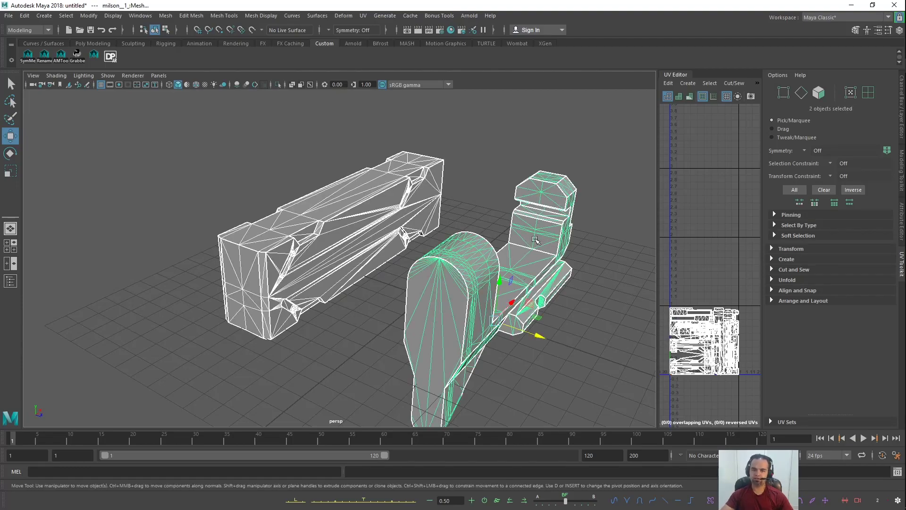
right_click_drag(563, 171, 450, 191, "alt")
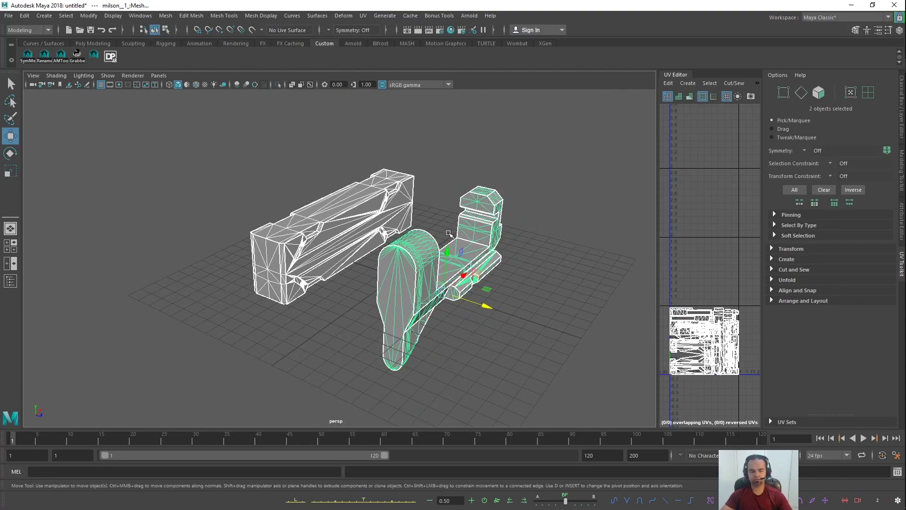
left_click(500, 154)
scroll(494, 149, "up", 4)
left_click_drag(526, 134, 339, 283)
left_click(513, 136)
right_click_drag(446, 163, 429, 113, "alt")
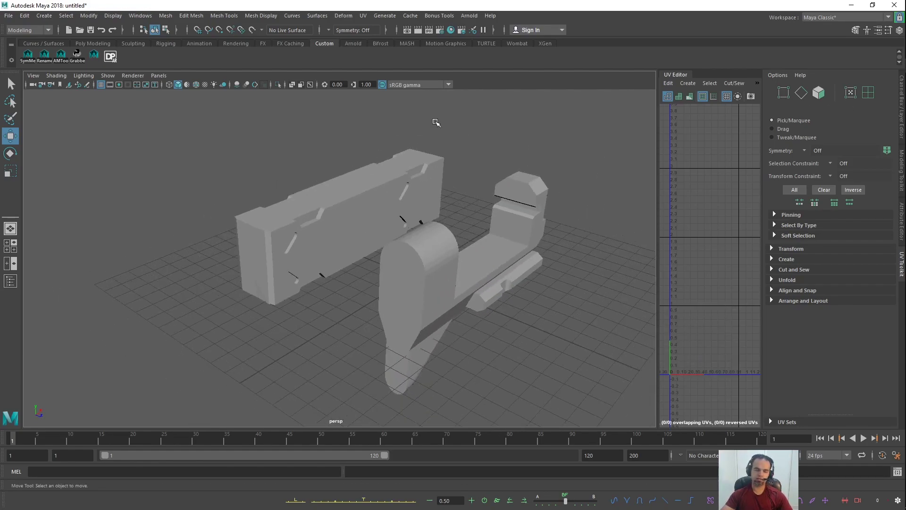
left_click_drag(545, 139, 291, 289)
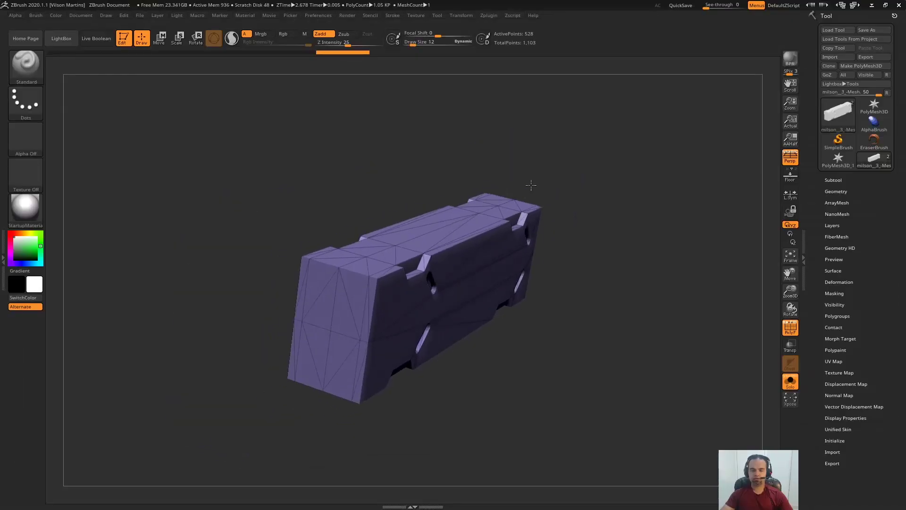
Switch to ZBrush and review the FBX ExportImport plugin options and the FBX file type in the tool import dialog
left_click_drag(530, 186, 522, 99)
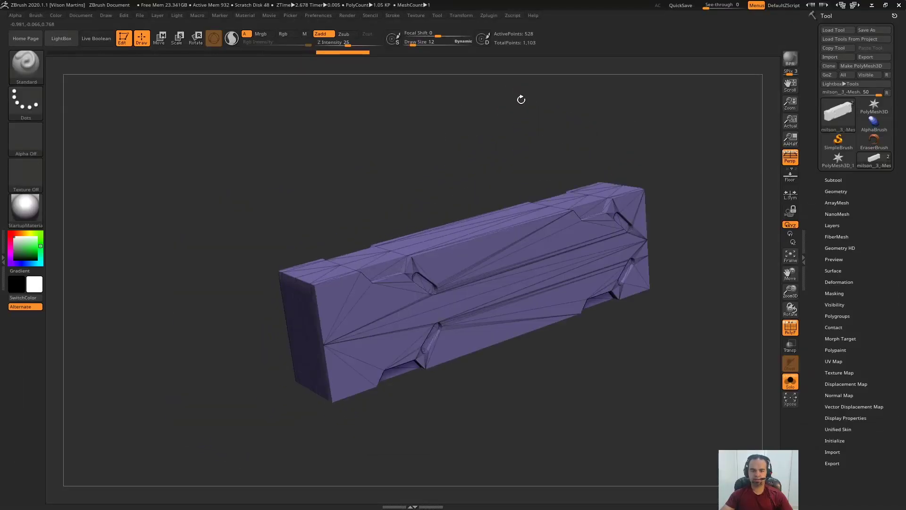
left_click(489, 15)
left_click(526, 211)
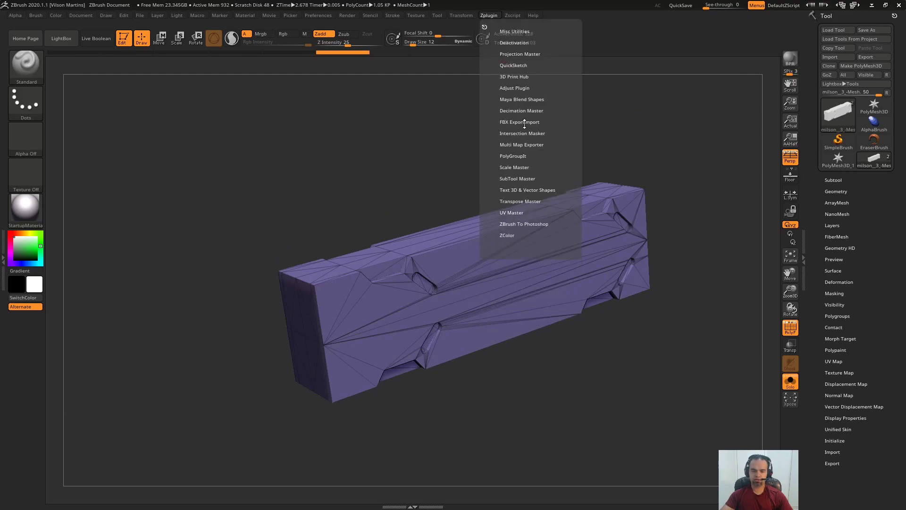
left_click(527, 122)
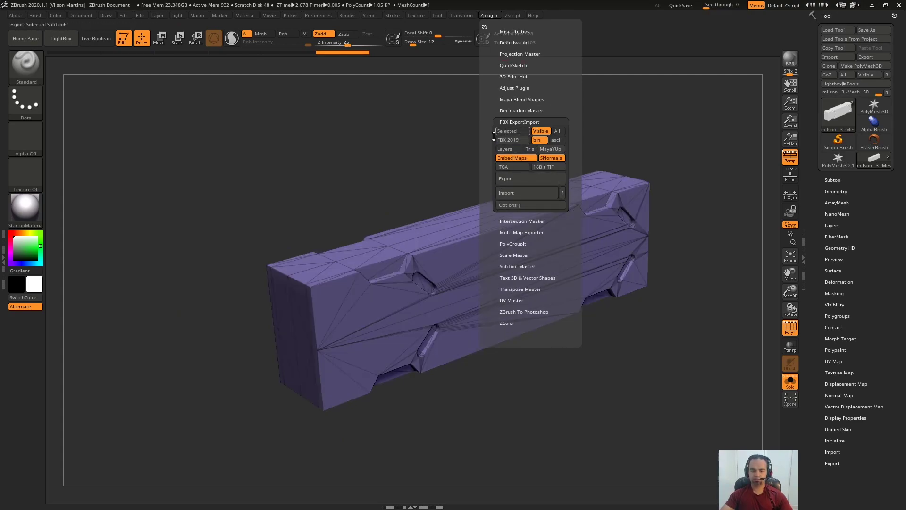
left_click(837, 57)
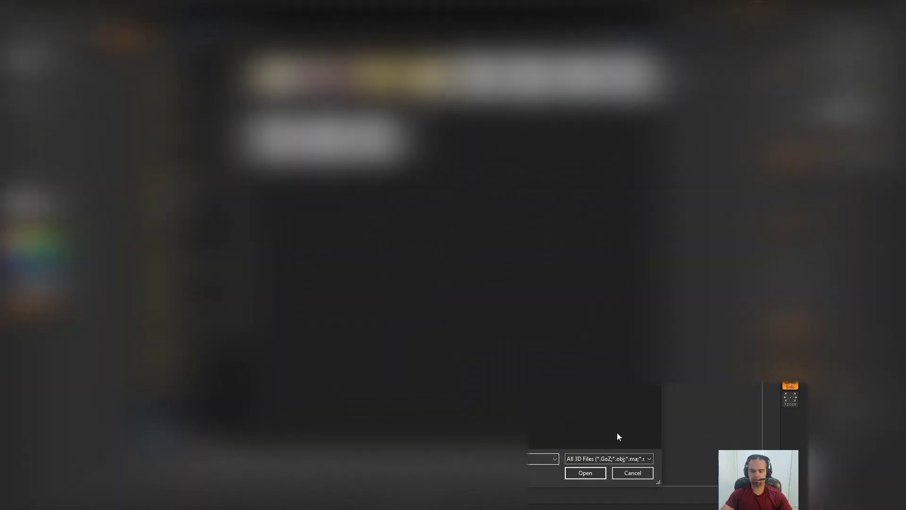
left_click(615, 459)
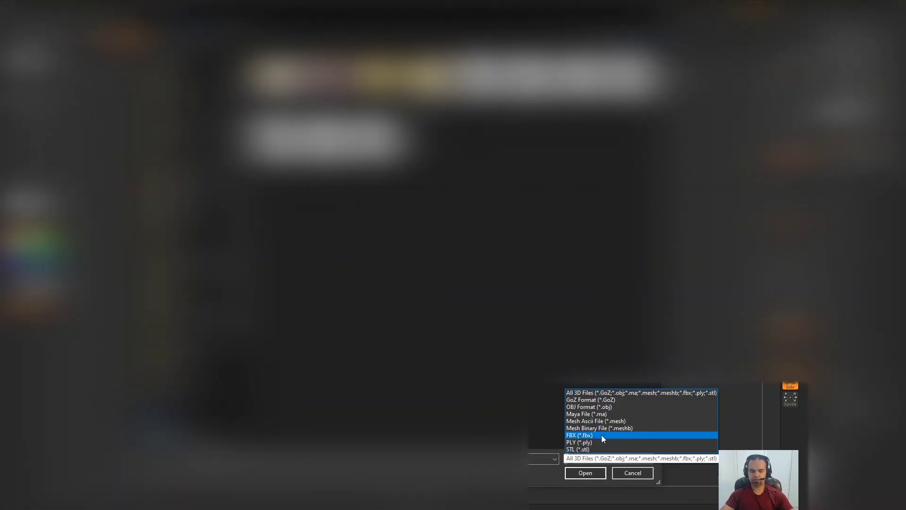
left_click(601, 435)
left_click_drag(687, 127, 461, 156)
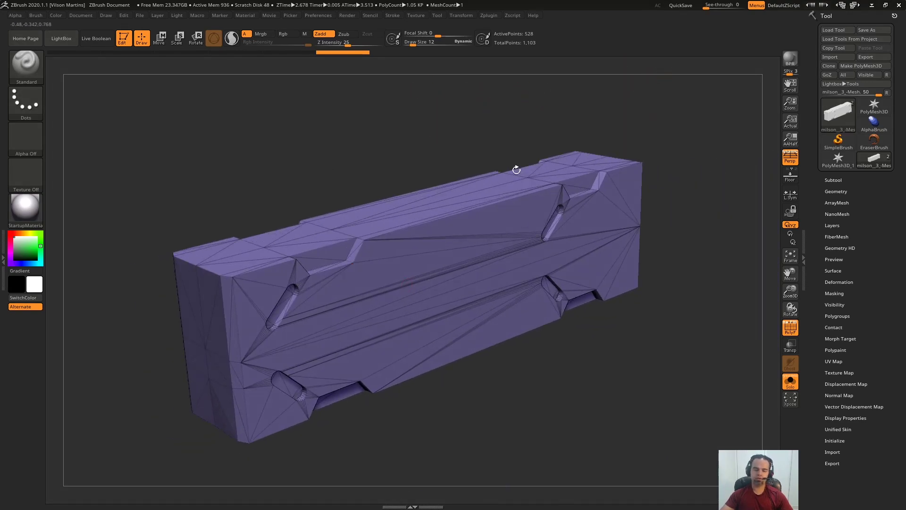
Create polygroups on the block from topology and UV continuity with Auto Groups With UV, and inspect them
left_click_drag(707, 164, 404, 236)
left_click_drag(445, 206, 808, 301)
left_click_drag(873, 285, 885, 144)
left_click(853, 260)
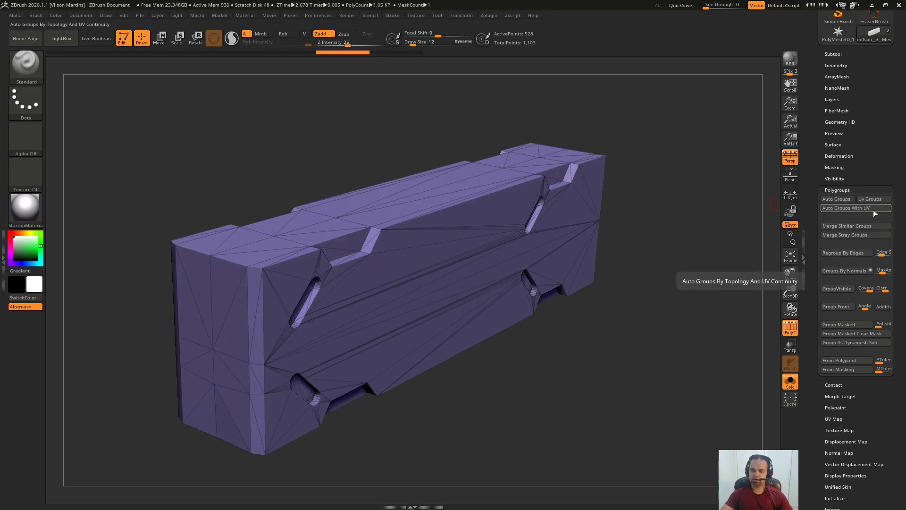
left_click(859, 209)
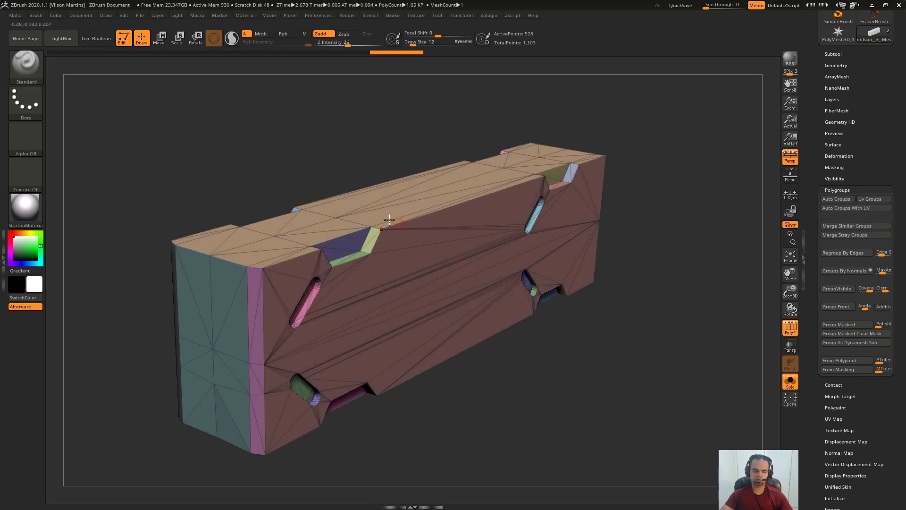
right_click_drag(257, 261, 374, 297, "ctrl")
right_click_drag(375, 227, 383, 155)
right_click_drag(554, 205, 509, 274)
right_click_drag(532, 149, 608, 161)
right_click_drag(538, 193, 491, 218)
Merge the block into a single polygroup, regroup it with Groups By Normals, and inspect the corners and slots
key("ctrl+w")
right_click_drag(614, 227, 646, 224)
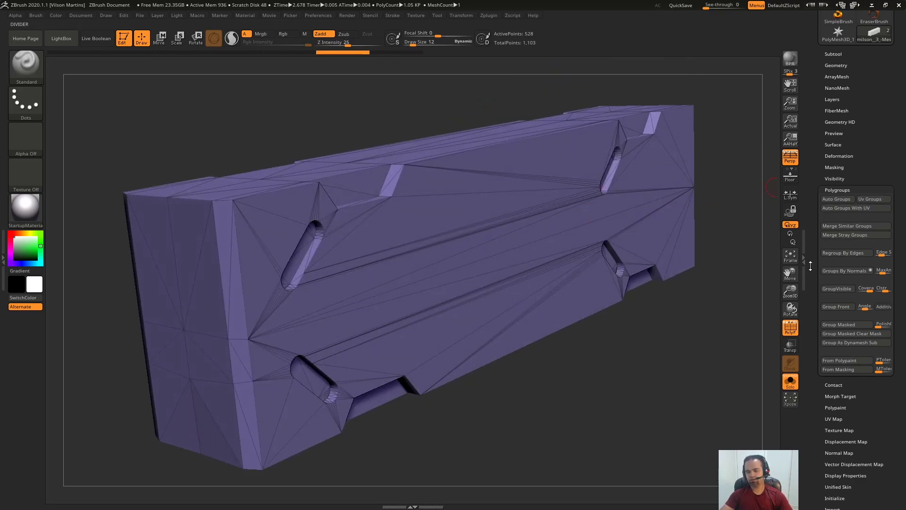
left_click(845, 271)
right_click_drag(542, 231, 521, 246)
right_click_drag(427, 292, 560, 222)
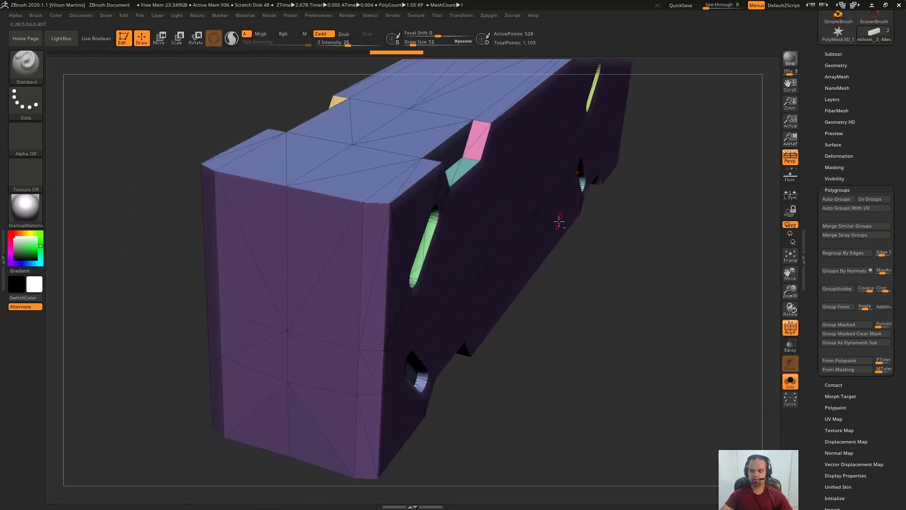
right_click_drag(409, 240, 374, 255)
right_click_drag(383, 197, 402, 118, "ctrl")
right_click_drag(425, 188, 597, 235)
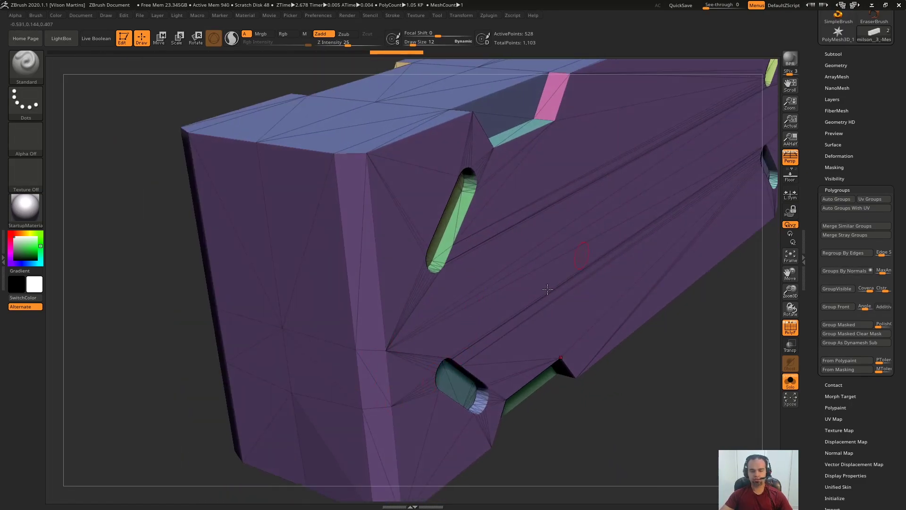
Isolate the purple side polygroup, regroup it by normals with a maximum angle of 15, and show the whole block again
left_click(406, 354, "ctrl+shift")
right_click_drag(487, 314, 510, 210)
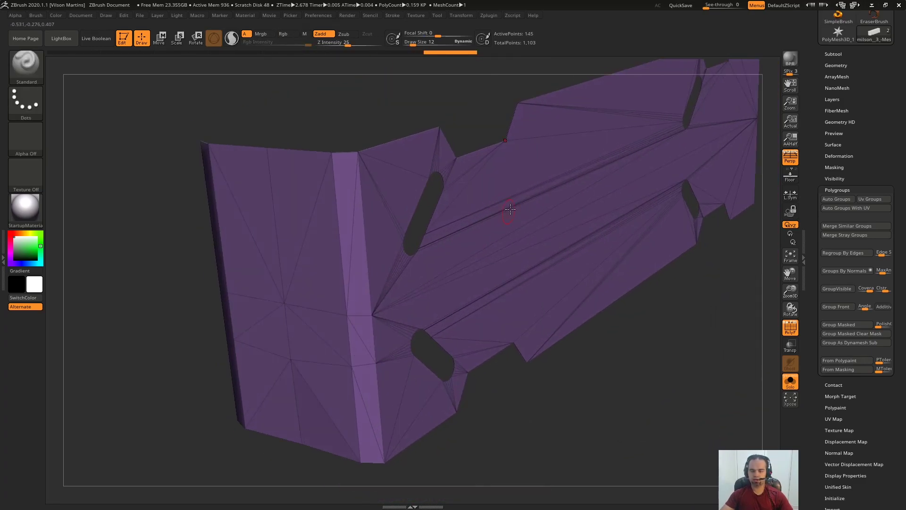
left_click(883, 273)
type("1")
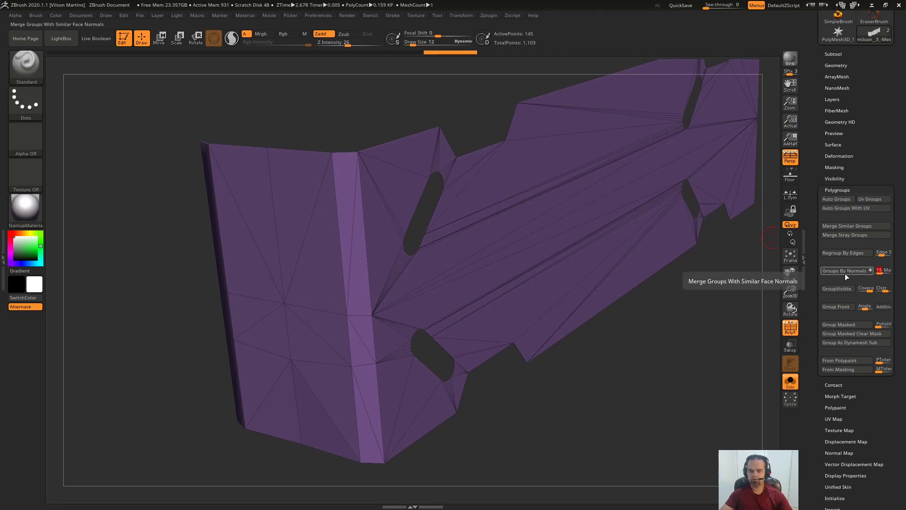
left_click(845, 271)
left_click(551, 390, "ctrl+shift")
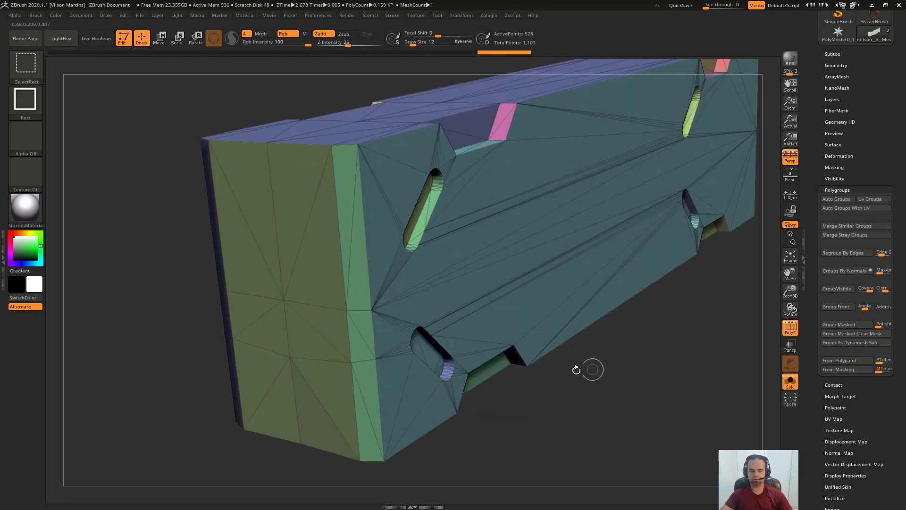
right_click_drag(455, 314, 465, 273)
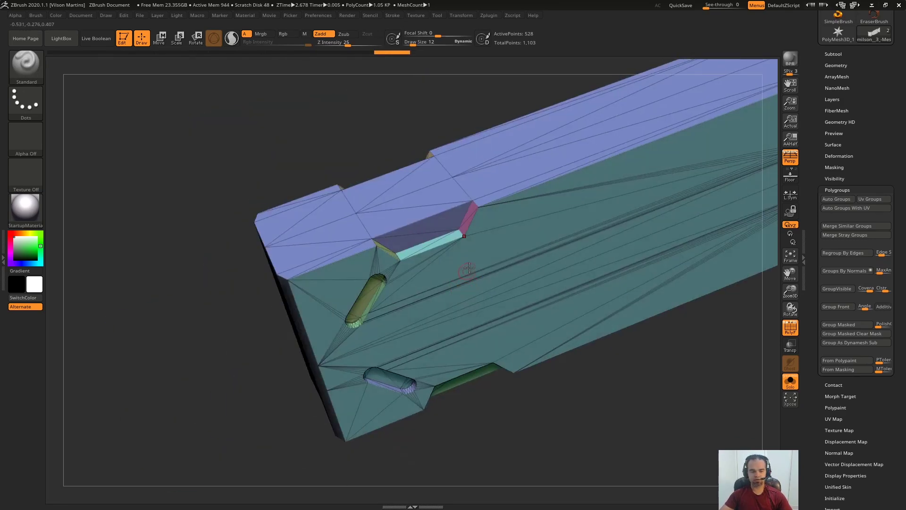
right_click_drag(537, 228, 519, 239)
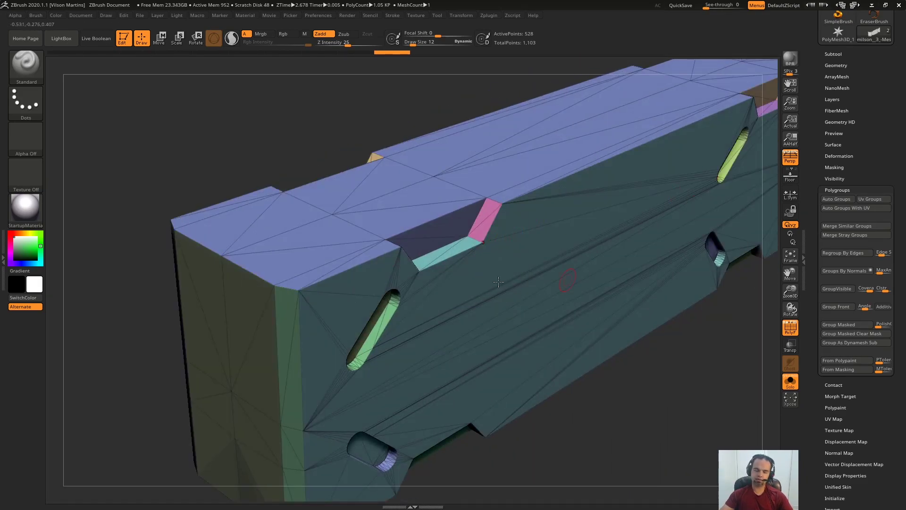
Try DynaMesh on the block at resolution 128, inspect the notch edges up close, and undo the remesh
right_click_drag(624, 271, 526, 240, "ctrl")
right_click_drag(575, 272, 524, 248, "alt")
right_click_drag(524, 248, 541, 204)
left_click(844, 66)
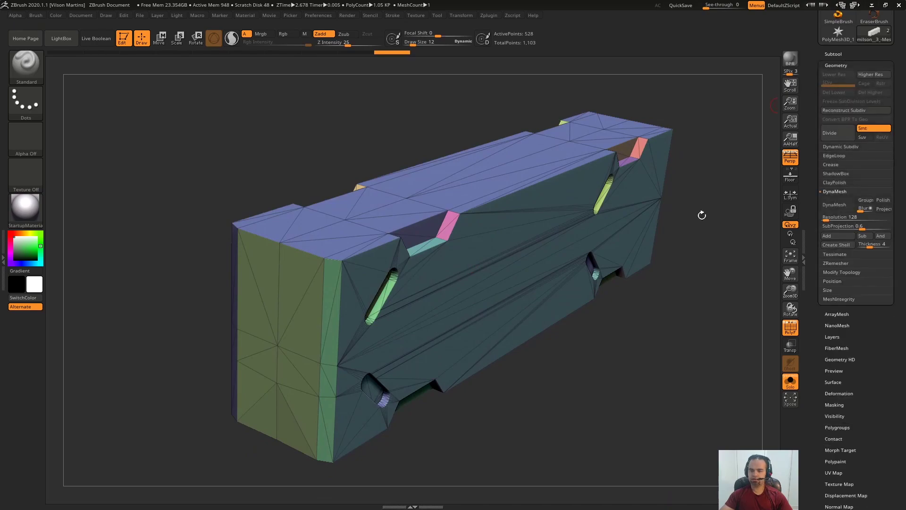
right_click_drag(733, 286, 775, 211)
left_click(836, 204)
right_click_drag(609, 212, 363, 356)
right_click_drag(497, 287, 475, 259)
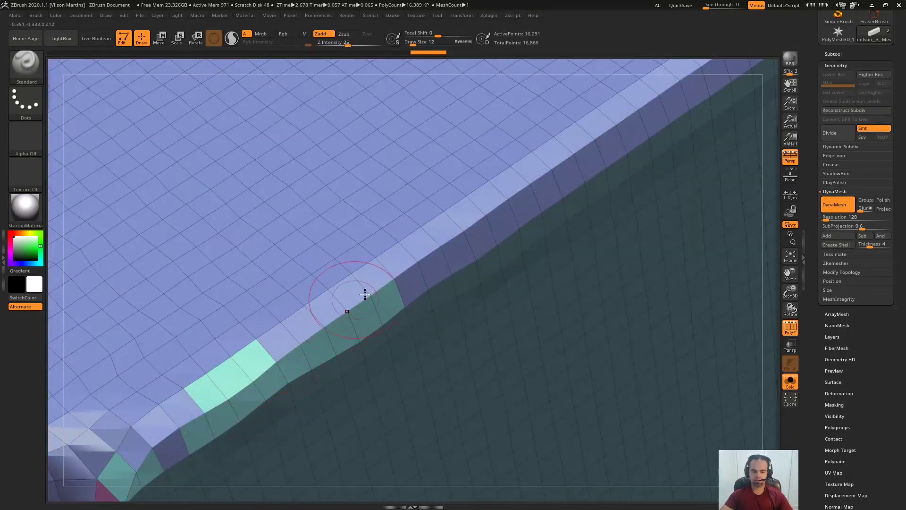
right_click_drag(262, 339, 469, 179, "alt")
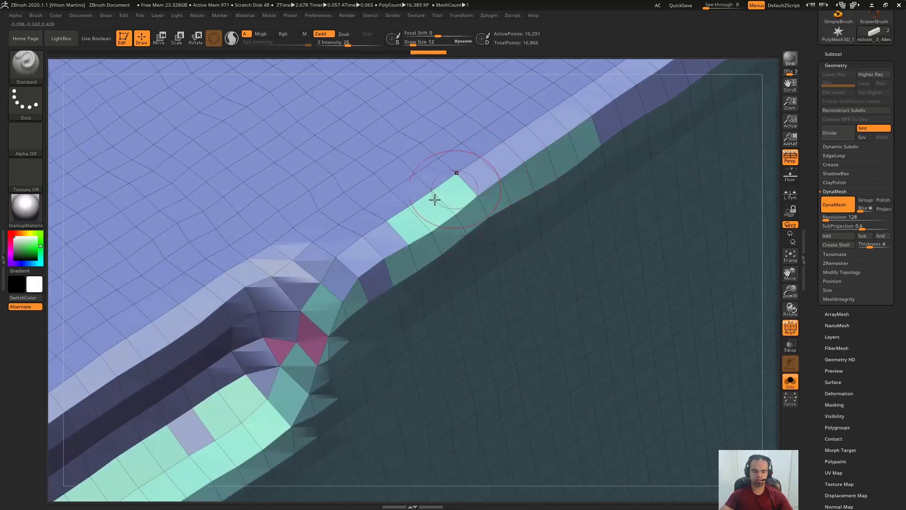
right_click_drag(349, 379, 385, 273, "alt")
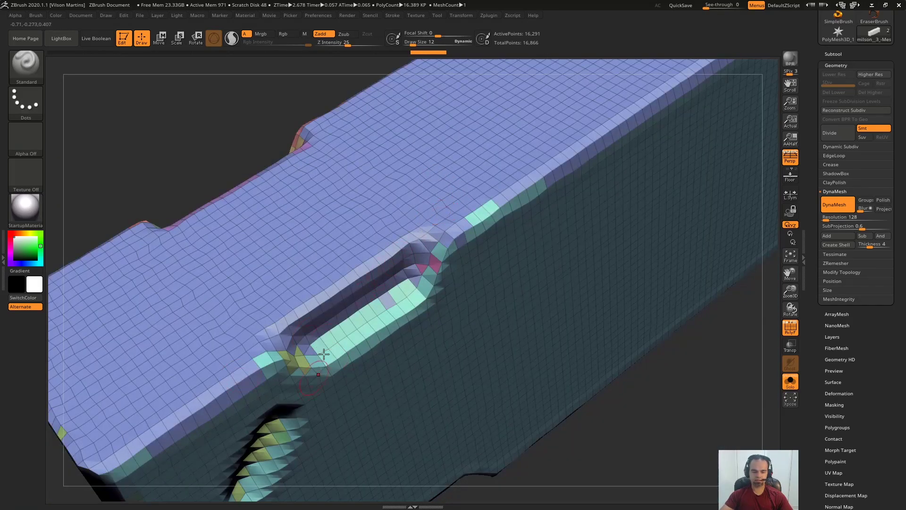
key("ctrl+z")
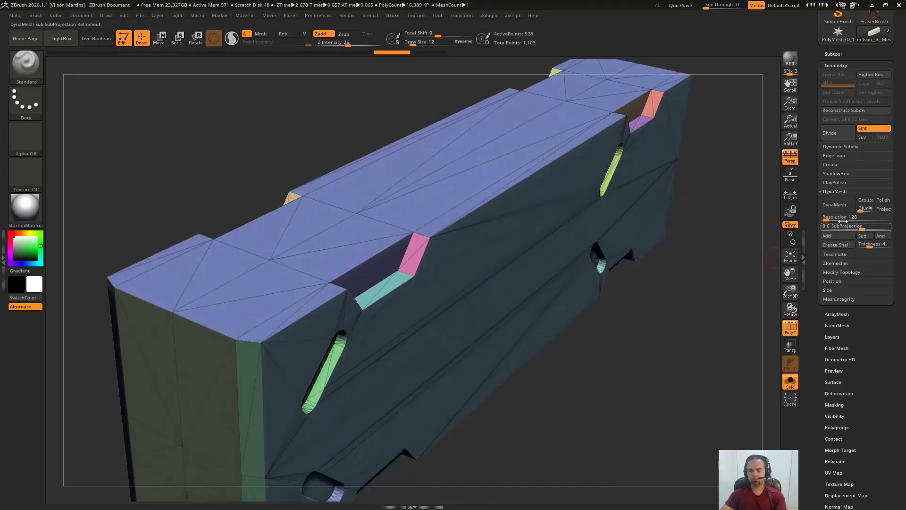
Try DynaMesh on the block at resolution 1024, inspect the notch edges up close, and undo the remesh
left_click(843, 218)
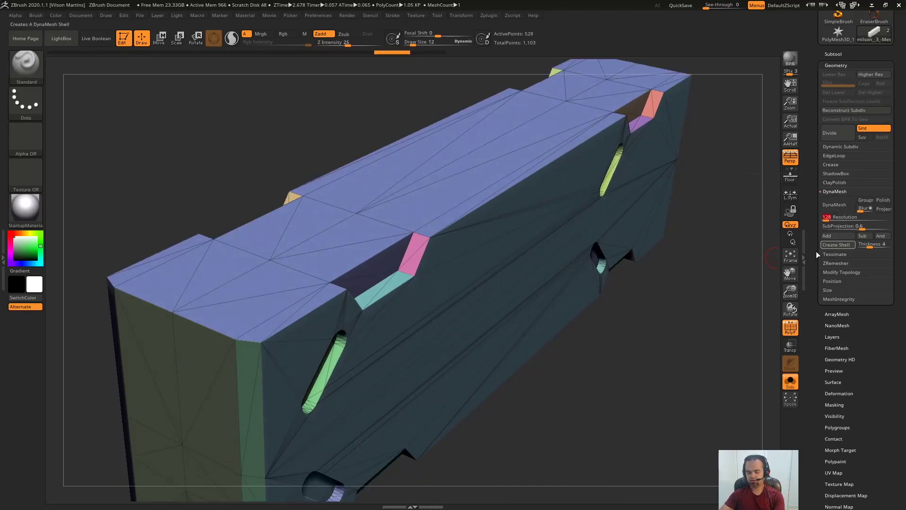
type("1024")
key("Return")
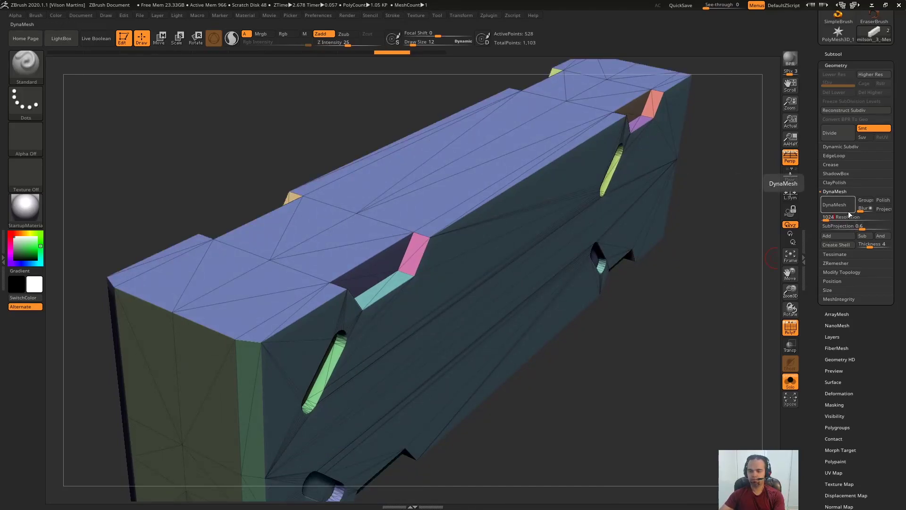
left_click(839, 205)
right_click_drag(510, 327, 611, 189, "ctrl")
mouse_move(442, 356)
right_mouse_down("alt")
mouse_move(407, 261)
mouse_move(508, 192)
mouse_move(512, 232)
mouse_move(507, 175)
right_mouse_up("alt")
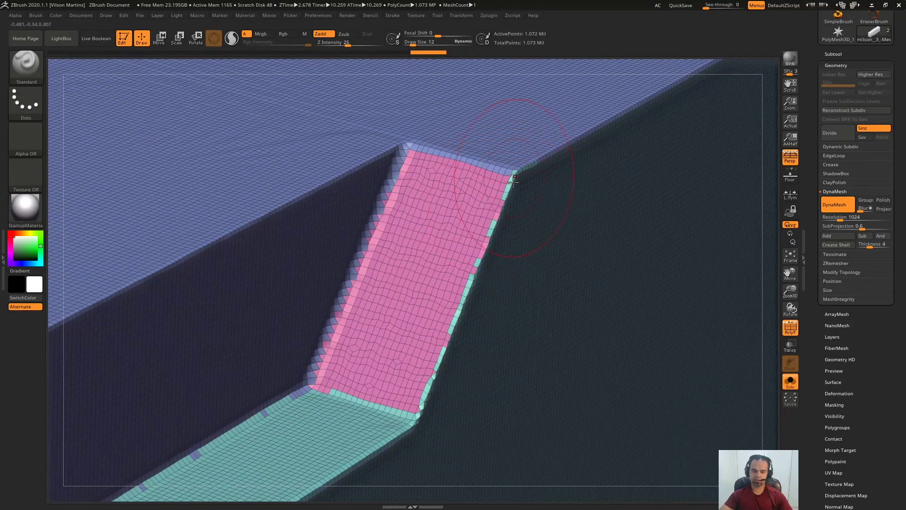
right_click_drag(465, 271, 477, 300, "ctrl")
right_click_drag(489, 232, 482, 113, "ctrl")
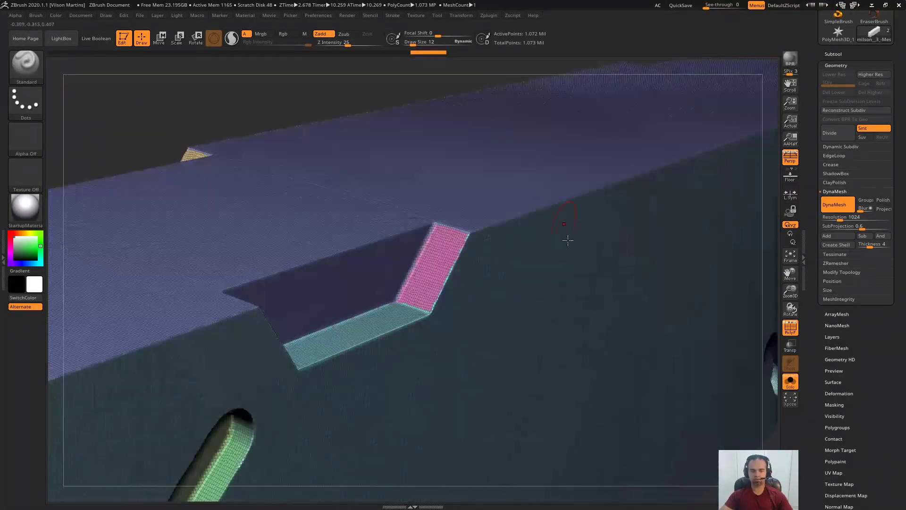
mouse_move(565, 236)
right_mouse_down()
mouse_move(477, 279)
mouse_move(486, 313)
mouse_move(459, 301)
mouse_move(444, 250)
mouse_move(336, 357)
right_mouse_up()
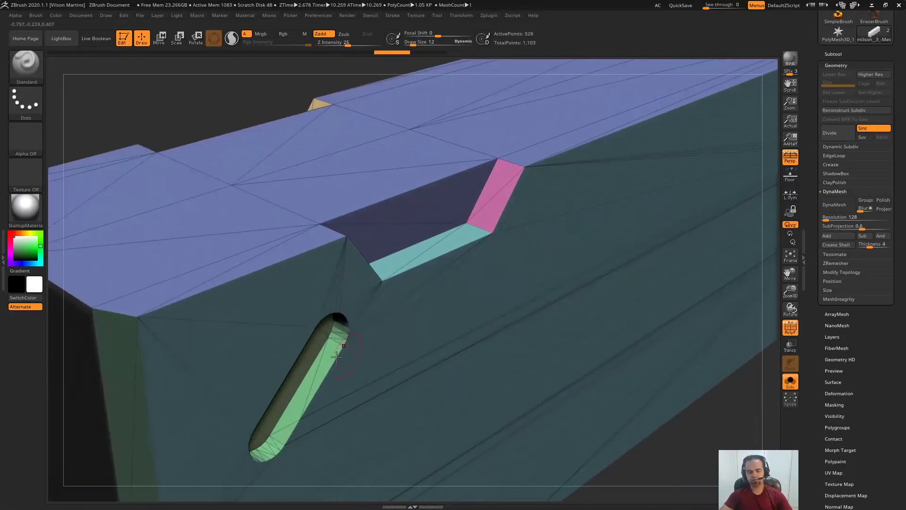
Remesh the block with DynaMesh at resolution 1504 and inspect the notch and slots
right_click_drag(519, 237, 493, 264, "ctrl")
right_click(493, 264)
right_click_drag(633, 396, 672, 401)
left_click(851, 217)
type("1024")
left_click(851, 218)
type("1")
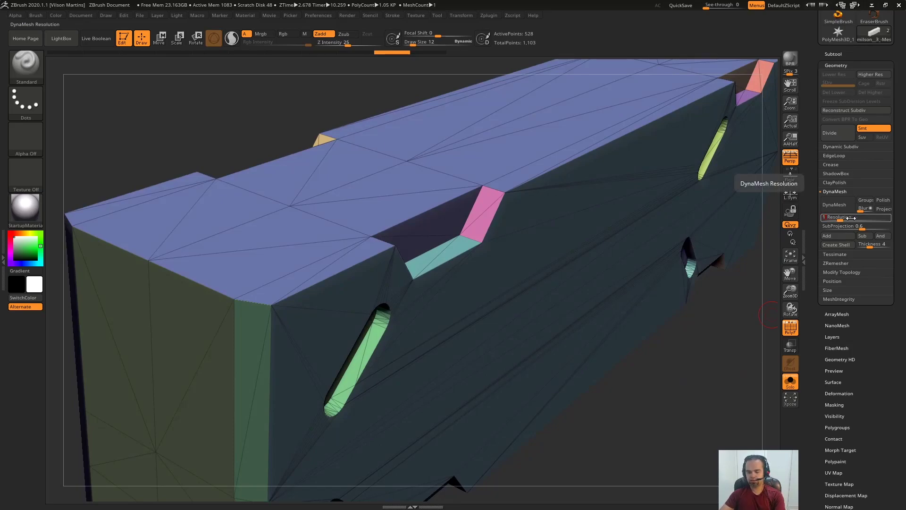
type("504")
key("Return")
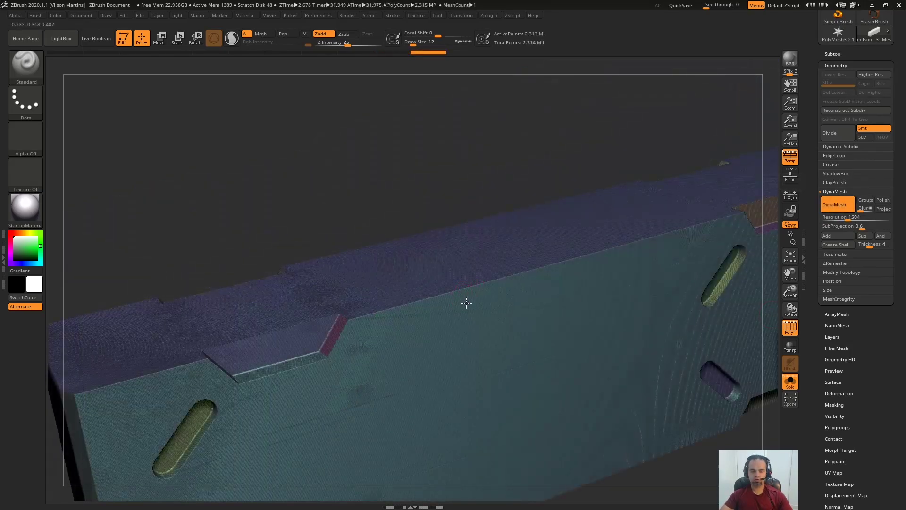
right_click_drag(467, 293, 443, 359)
right_click_drag(526, 251, 562, 224)
Open the Deformation settings and examine the remeshed block's edges with the polyframe hidden and shown
left_click_drag(820, 188, 820, 312)
right_click_drag(699, 330, 703, 411, "ctrl")
left_click_drag(820, 472, 884, 219)
left_click(850, 230)
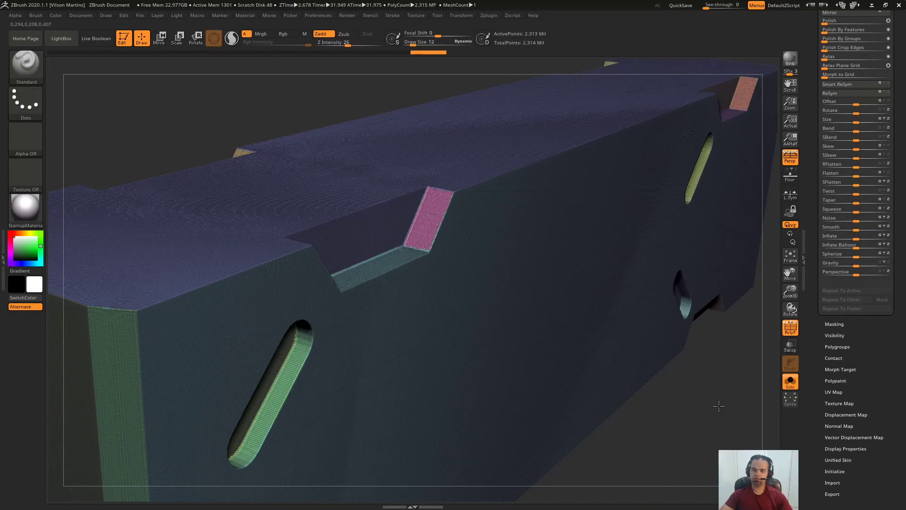
right_click_drag(719, 406, 707, 428)
left_click_drag(820, 131, 840, 204)
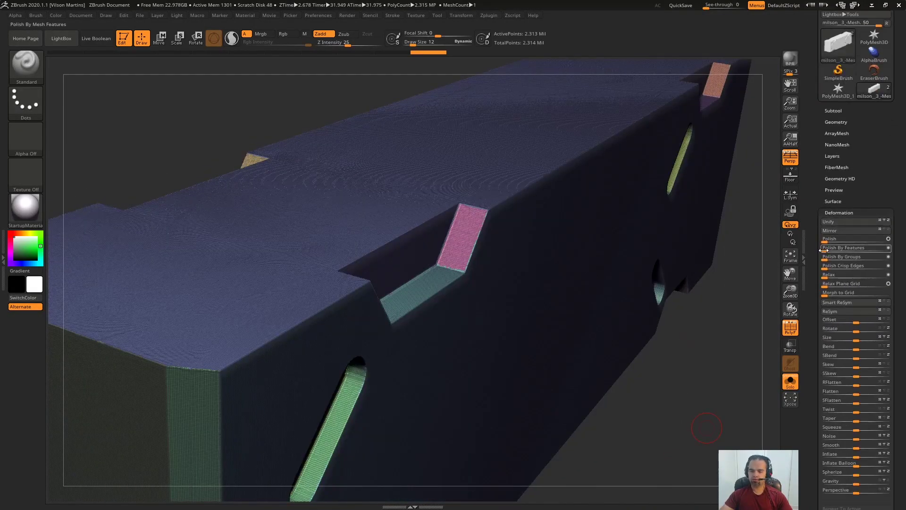
left_click_drag(690, 377, 671, 372)
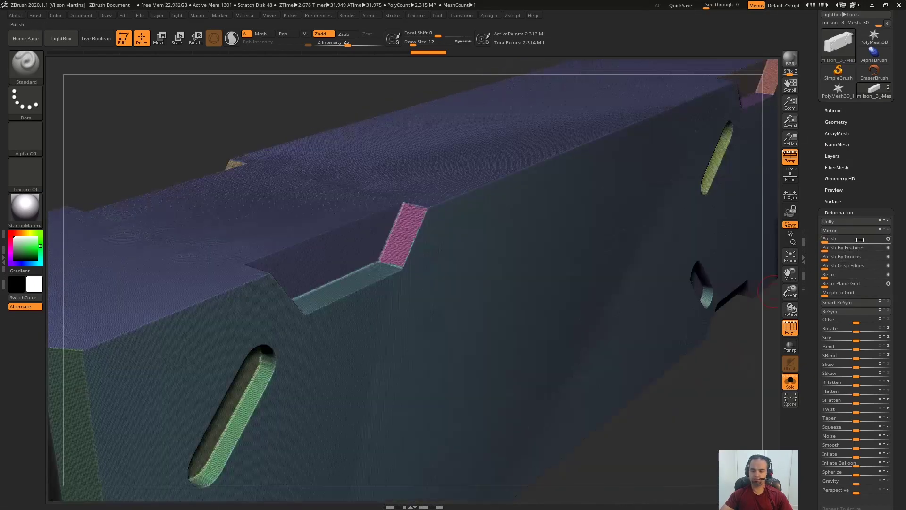
key("shift+f")
left_click_drag(730, 407, 754, 281)
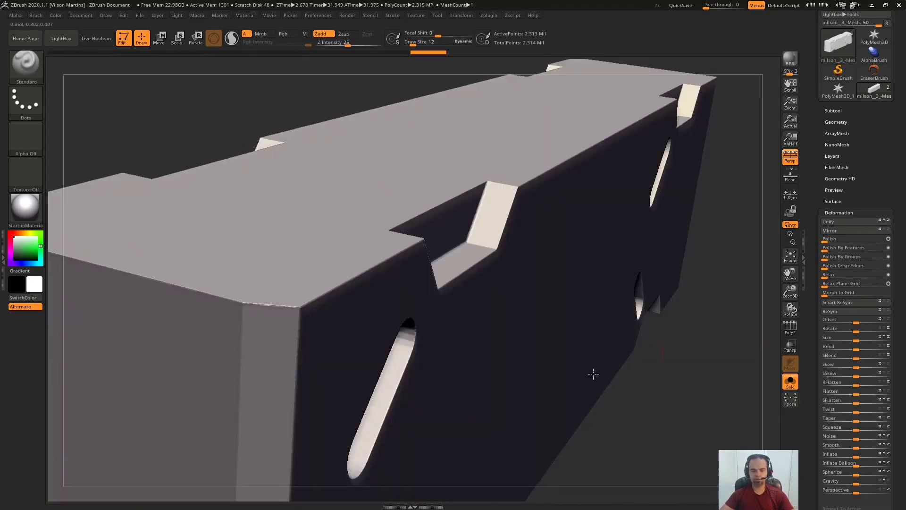
left_click_drag(718, 381, 722, 265)
key("shift+f")
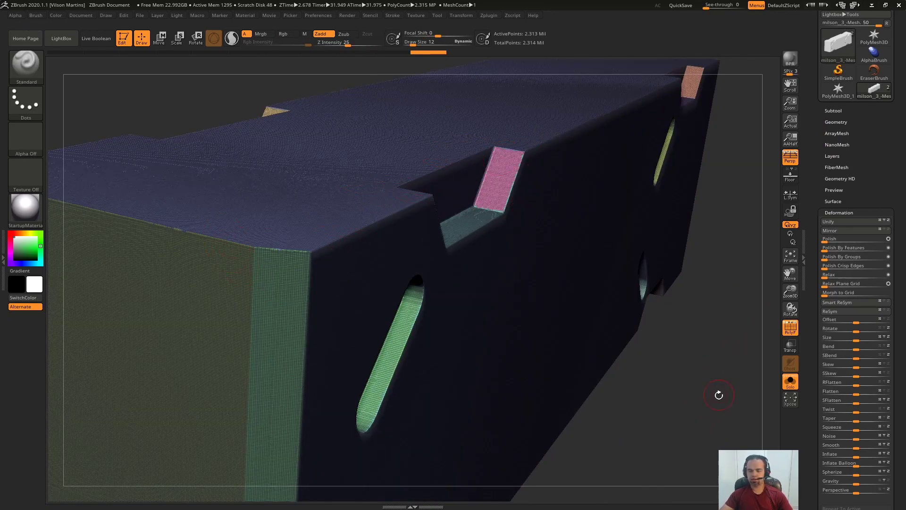
Circle the Polish By Features mode dot in a screen capture and discard the capture
left_click_drag(718, 394, 747, 367)
key("Print")
left_click_drag(807, 235, 896, 250)
left_click_drag(904, 217, 752, 317)
mouse_move(893, 243)
left_mouse_down()
mouse_move(883, 243)
mouse_move(891, 246)
left_mouse_up()
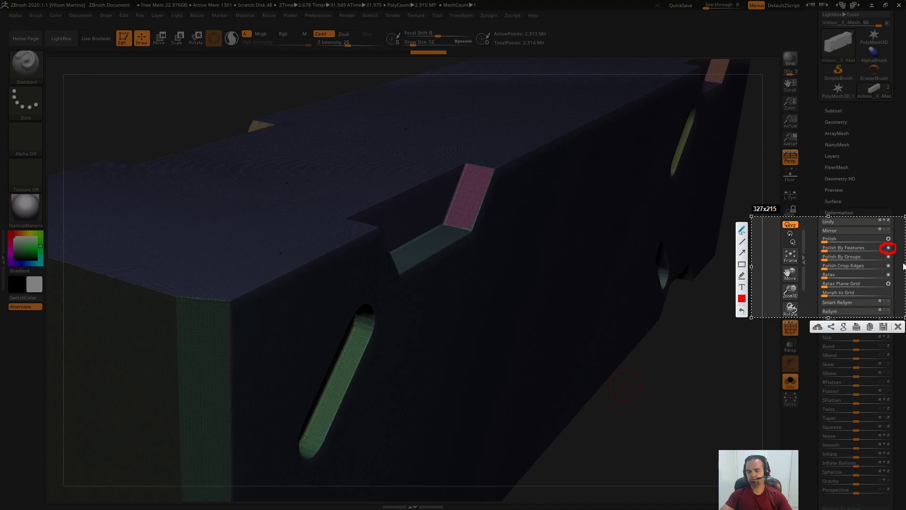
key("Escape")
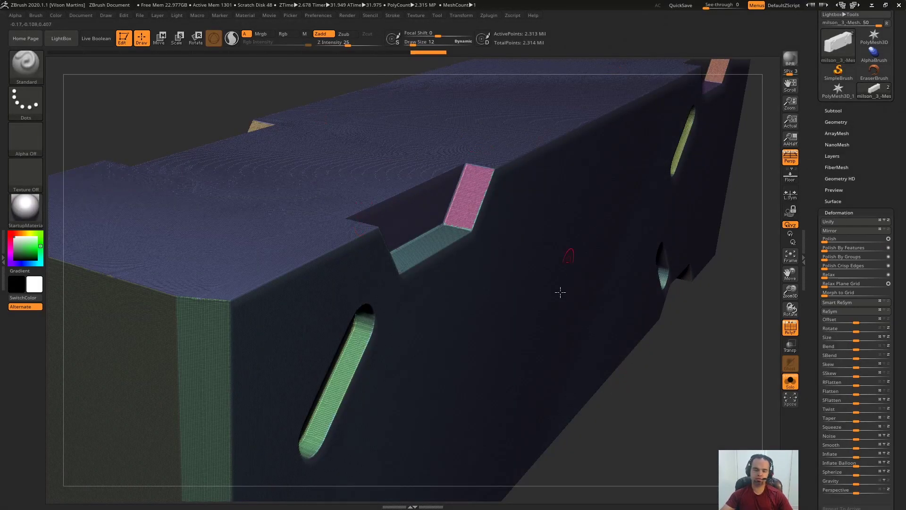
Switch Polish By Features to its open-circle mode, apply it to the block, and inspect the notch with the polyframe shown
right_click_drag(525, 176, 589, 275, "ctrl")
key("shift+f")
key("shift+f")
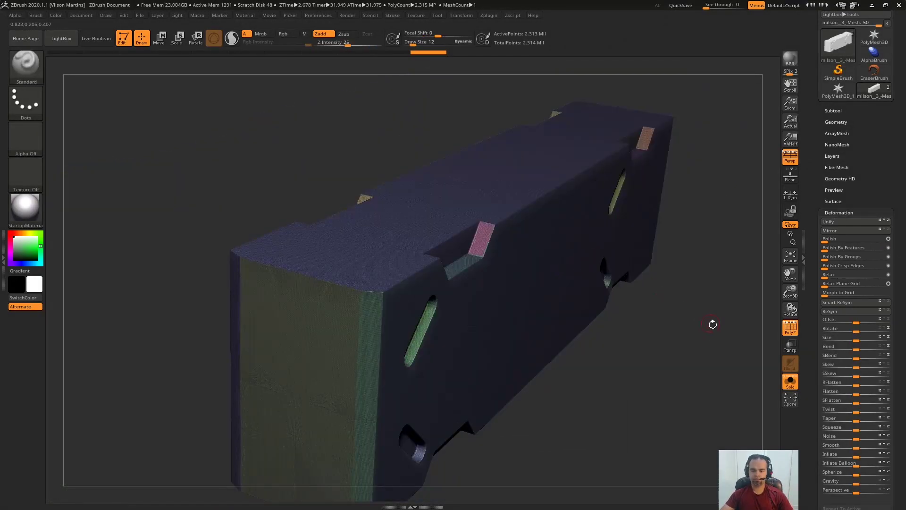
right_click_drag(725, 375, 737, 276, "ctrl")
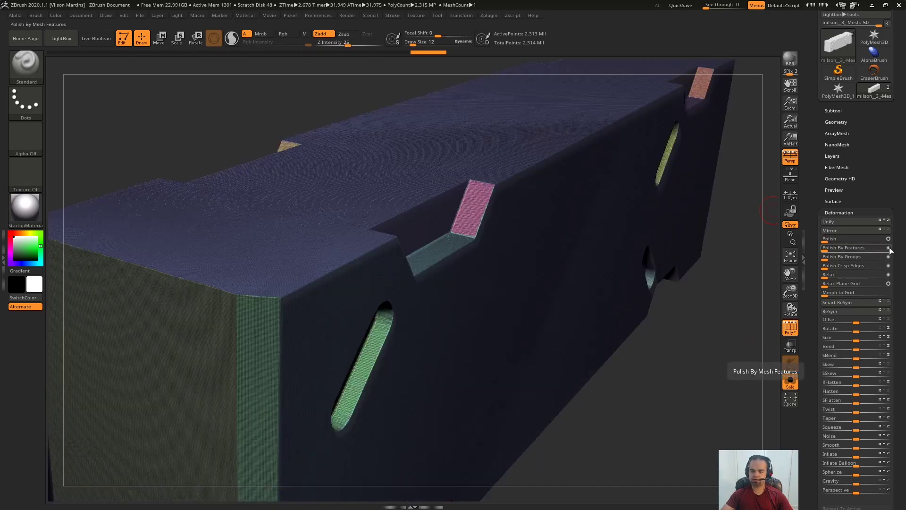
key("shift+f")
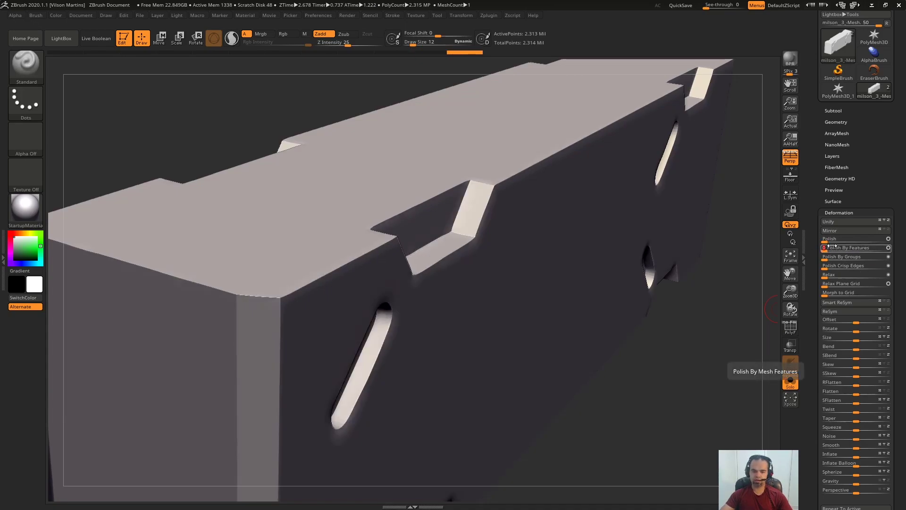
key("f")
key("shift+f")
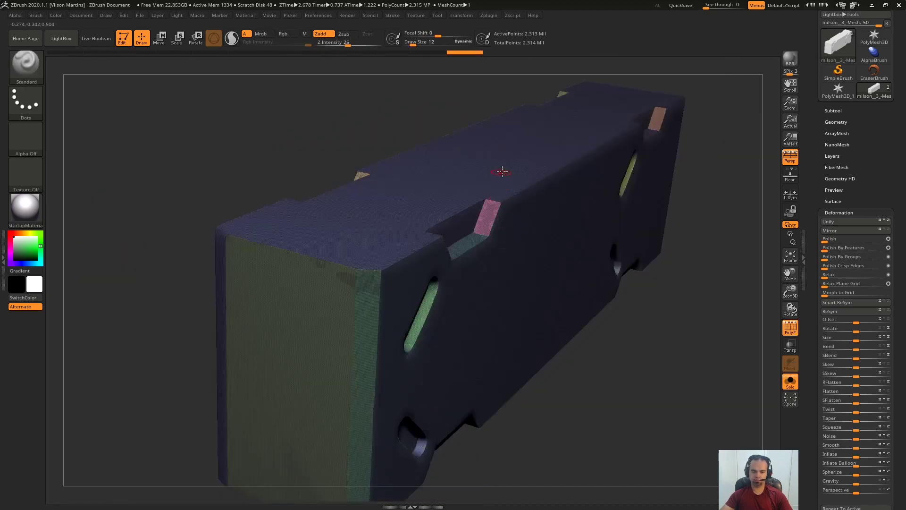
right_click_drag(501, 507, 501, 509, "ctrl")
right_click_drag(438, 338, 496, 210, "alt")
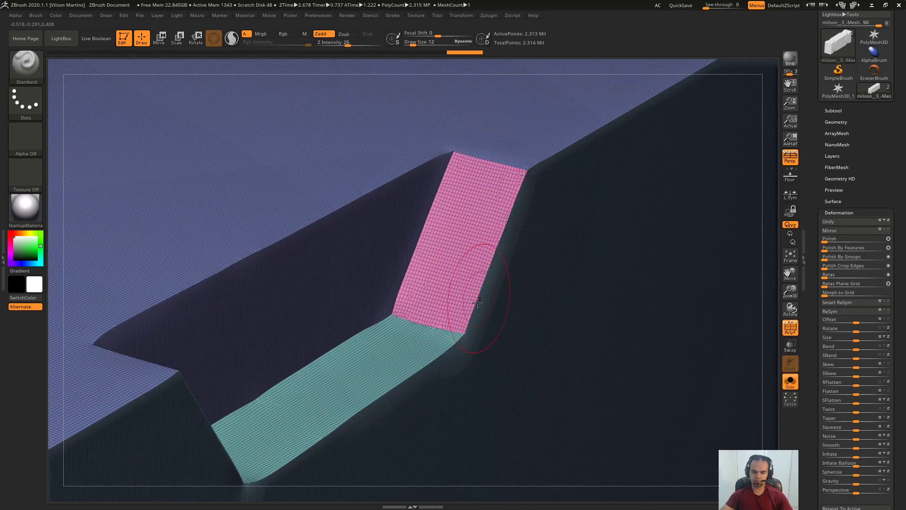
Apply Polish By Features at 100 to the block and view the whole shape without the polyframe
left_click_drag(837, 248, 892, 248)
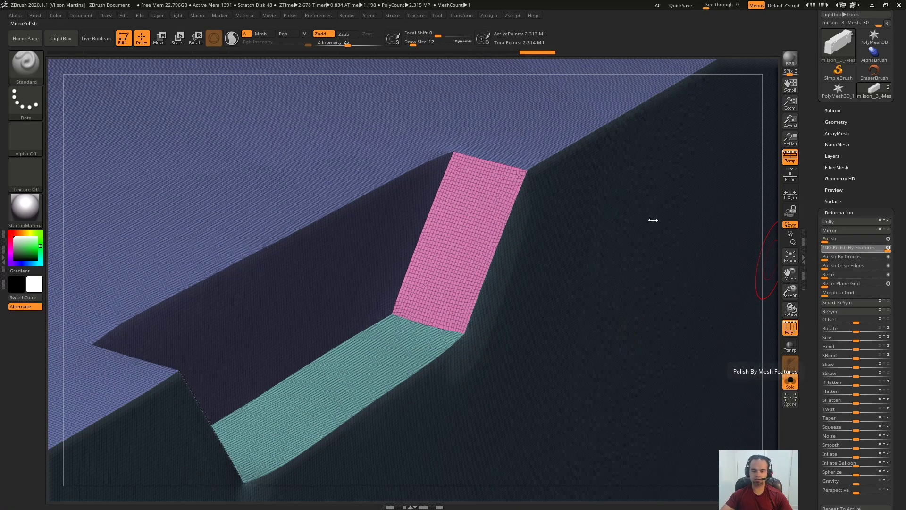
right_click_drag(565, 364, 708, 345, "alt")
key("shift+f")
Mask the polygroup edges with Mask By Features, using only Groups with Border and Crease turned off, and inspect the mask
left_click(840, 212)
left_click(835, 192)
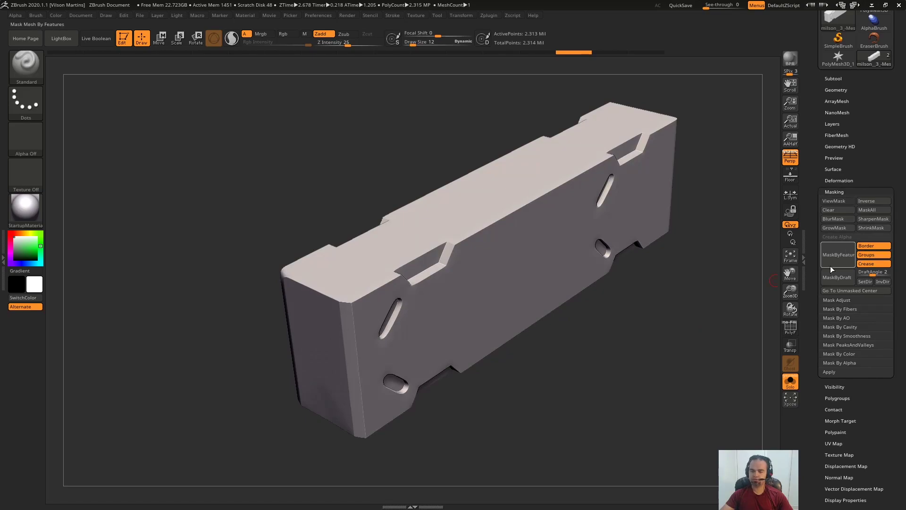
left_click(873, 247)
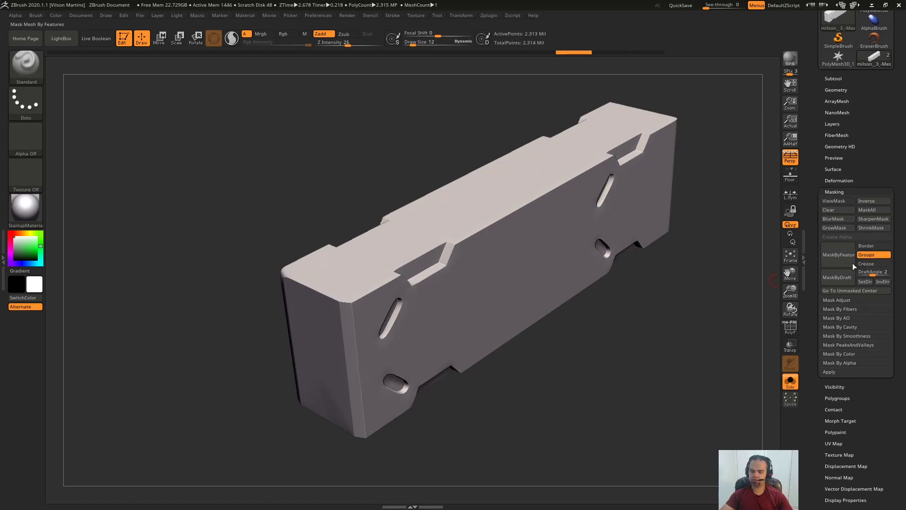
right_click_drag(686, 211, 504, 375, "ctrl")
right_click_drag(441, 170, 407, 251, "alt")
right_click_drag(388, 196, 413, 279, "alt")
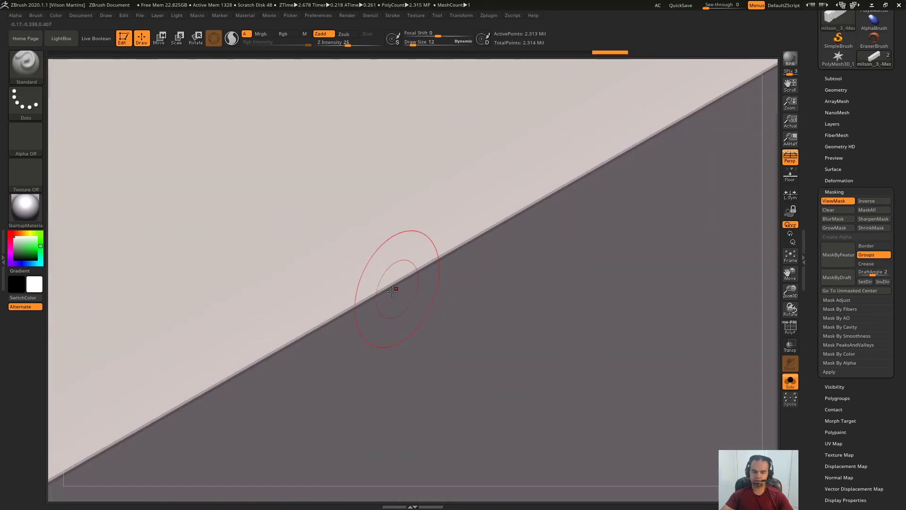
mouse_move(519, 182)
right_mouse_down("alt")
mouse_move(512, 156)
mouse_move(468, 202)
right_mouse_up("alt")
Invert the mask so only the polygroup edges are unmasked, and blur it several times
left_click(663, 382, "ctrl")
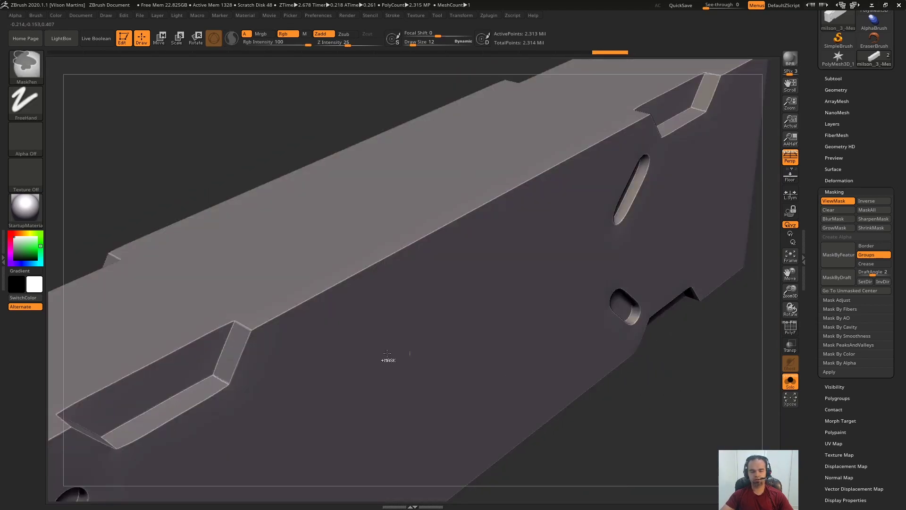
right_click_drag(711, 371, 687, 370, "ctrl")
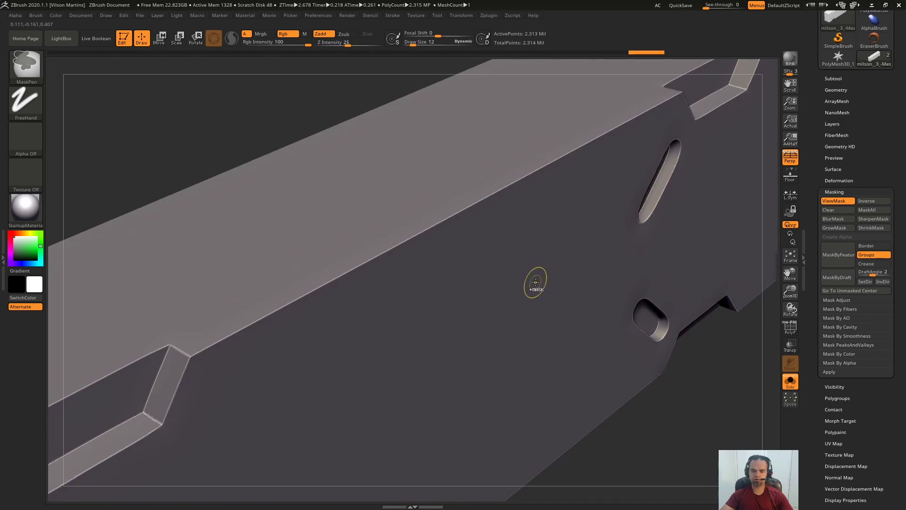
left_click(534, 285, "ctrl")
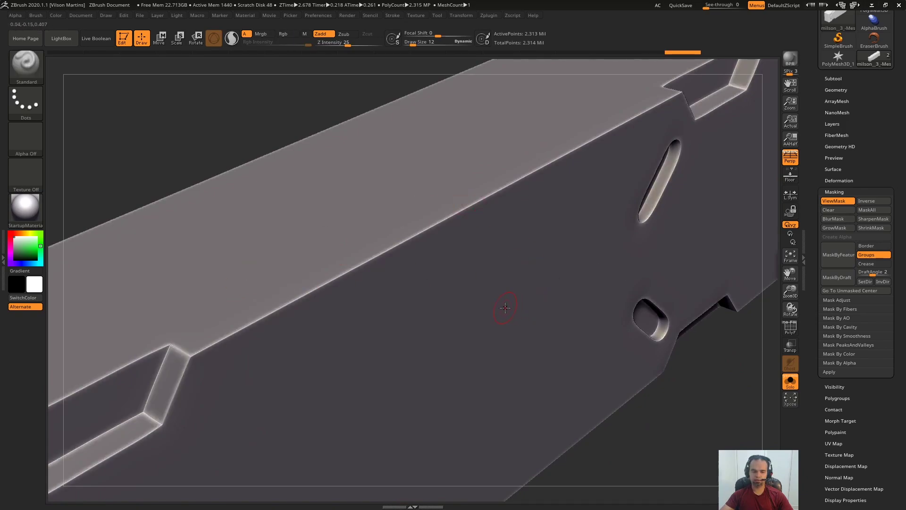
key("ctrl")
left_click(522, 305, "ctrl")
left_click(493, 306, "ctrl")
right_click_drag(503, 252, 437, 213)
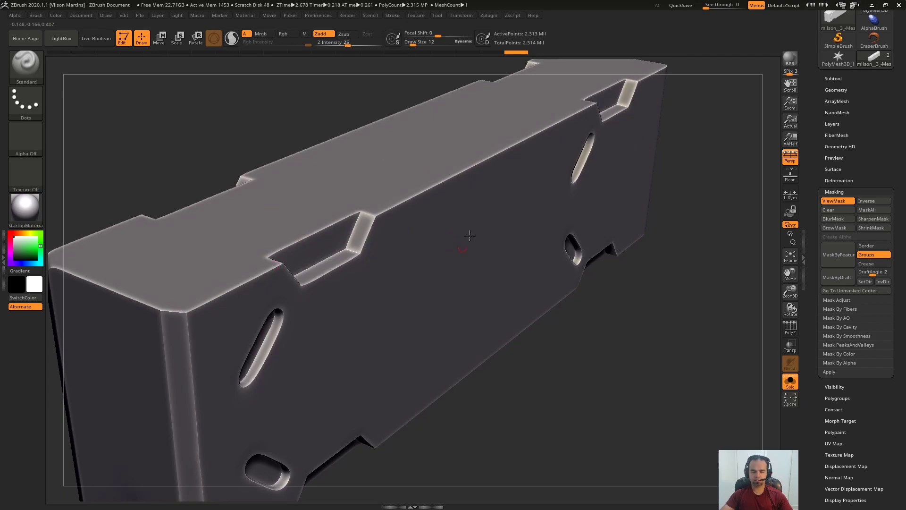
Switch Polish to its filled-dot mode, polish the unmasked edges at 19, and clear the mask to inspect them up close
left_click(865, 193)
left_click(850, 181)
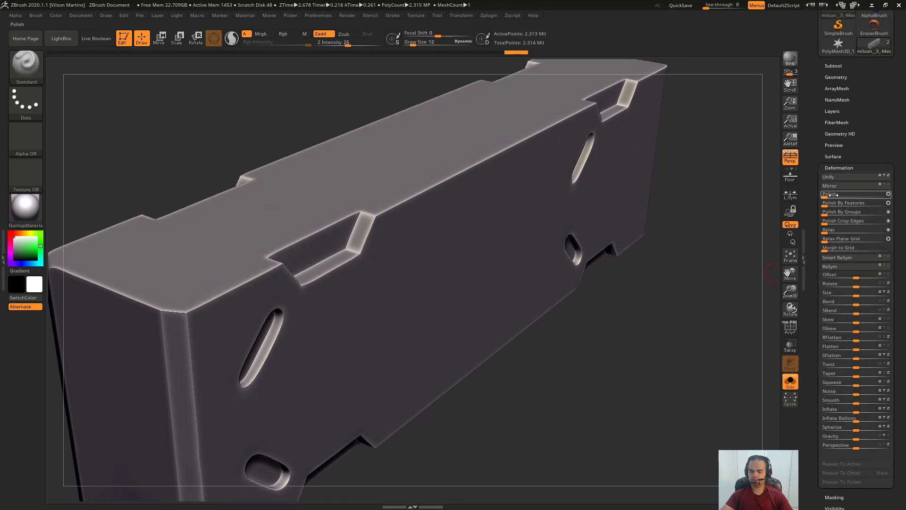
left_click(885, 193)
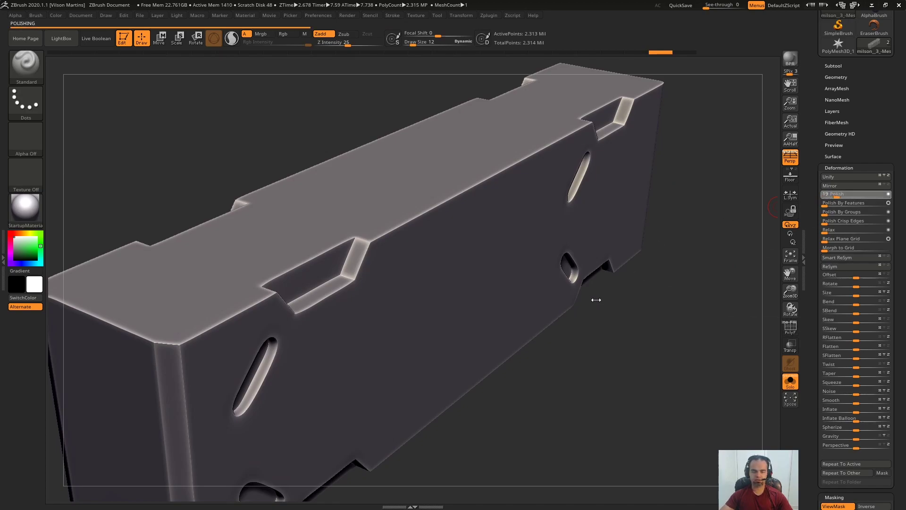
left_click_drag(719, 245, 713, 361, "ctrl")
right_click_drag(466, 359, 424, 277)
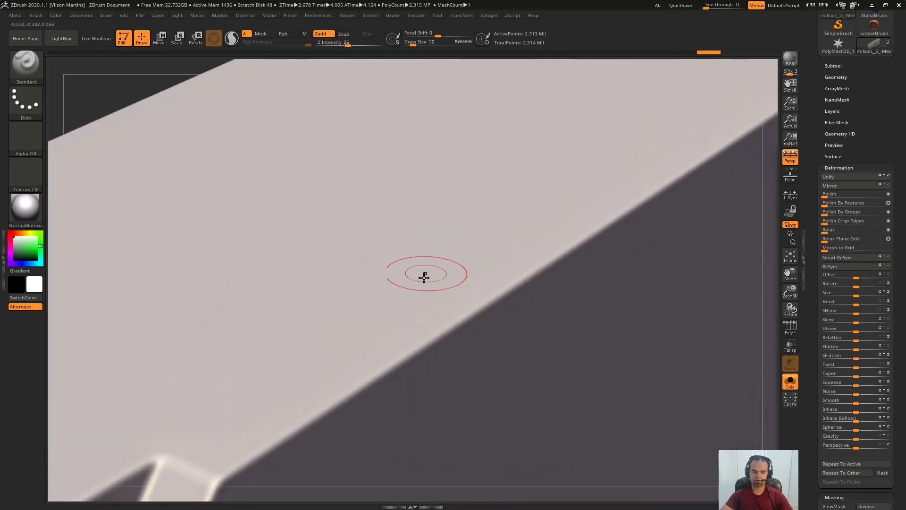
right_click_drag(576, 307, 530, 209, "ctrl")
Undo the mask clearing and the edge polish, and try polishing the unmasked edges again to compare their roundness
mouse_move(683, 292)
right_mouse_down()
mouse_move(712, 263)
mouse_move(731, 271)
mouse_move(715, 272)
right_mouse_up()
key("ctrl+z")
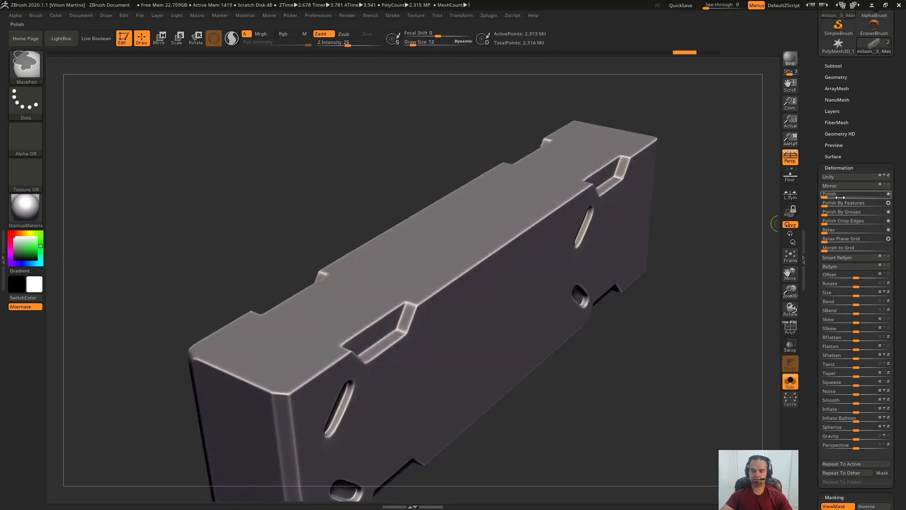
key("ctrl+z")
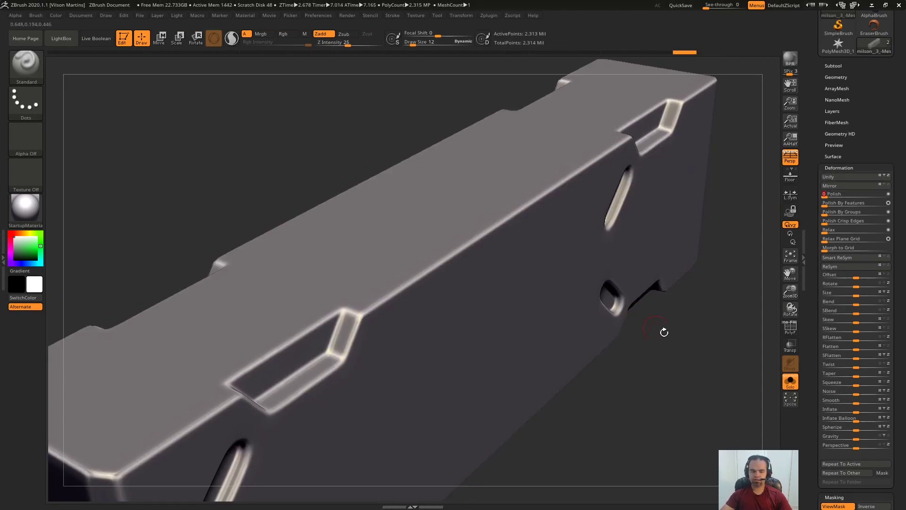
left_click_drag(642, 314, 718, 300)
right_click_drag(431, 190, 641, 279, "ctrl")
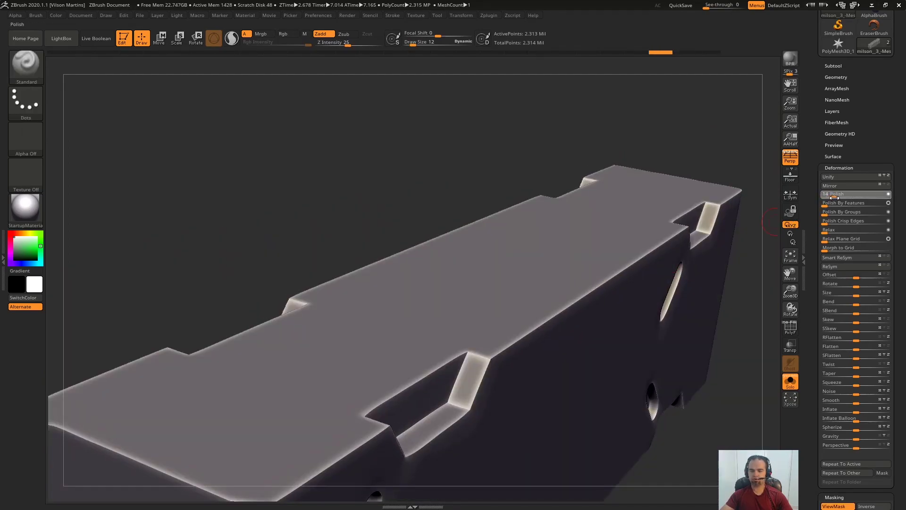
Polish the unmasked edges at 14, clear the mask, and inspect the block
left_click_drag(834, 198, 833, 197)
right_click_drag(529, 227, 454, 274)
key("ctrl+h")
right_click_drag(678, 236, 662, 246)
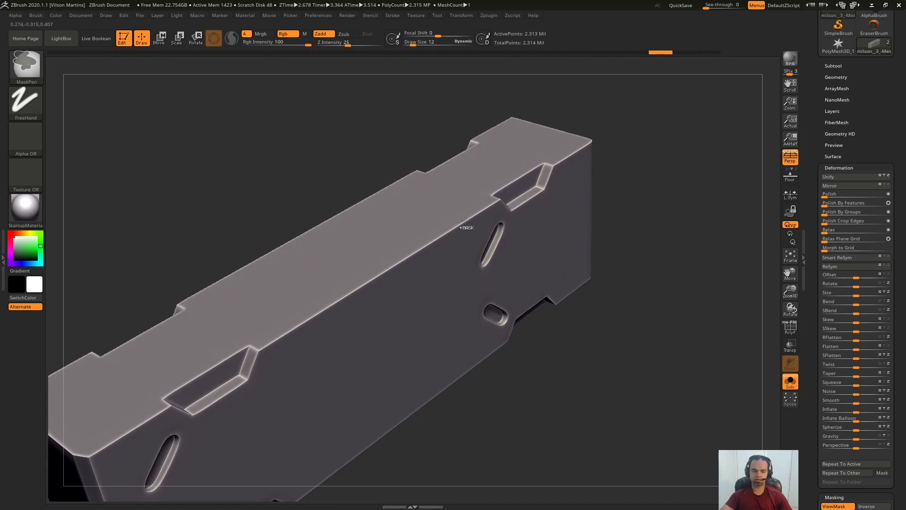
left_click_drag(651, 307, 647, 322, "ctrl")
right_click_drag(647, 322, 650, 314)
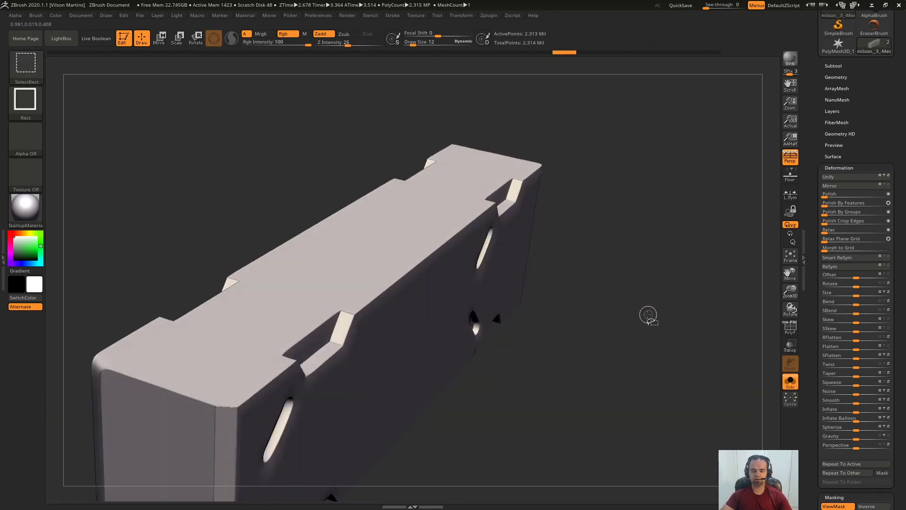
Redo the undone edge changes, blur the edge mask once more, and clear it to inspect the block's bevels
key("ctrl+shift+z")
right_click_drag(668, 210, 576, 453, "ctrl")
right_click_drag(432, 215, 585, 201, "alt")
left_click(415, 295, "ctrl")
mouse_move(510, 355)
right_mouse_down("ctrl")
mouse_move(556, 263)
mouse_move(693, 243)
mouse_move(775, 245)
right_mouse_up("ctrl")
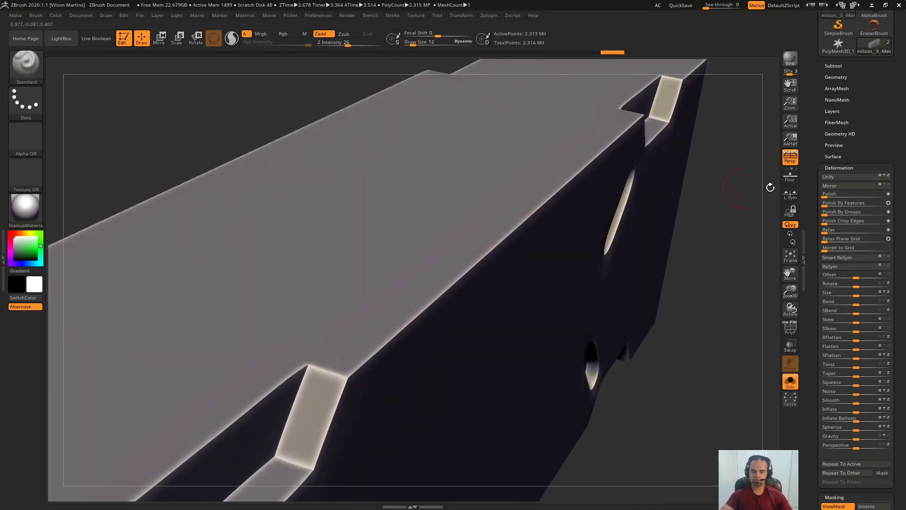
left_click_drag(612, 387, 635, 399, "ctrl")
right_click_drag(492, 287, 432, 314)
mouse_move(528, 320)
right_mouse_down("alt")
mouse_move(485, 282)
mouse_move(660, 311)
right_mouse_up("alt")
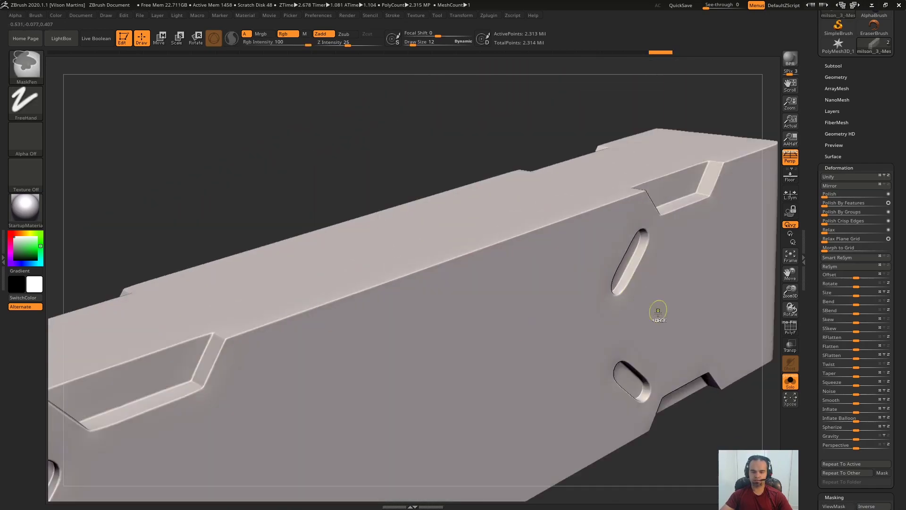
Undo the mask clearing, blur the edge mask again, and polish the unmasked edges with the mask display turned off
key("ctrl+z")
key("ctrl+z")
right_click_drag(509, 292, 705, 283)
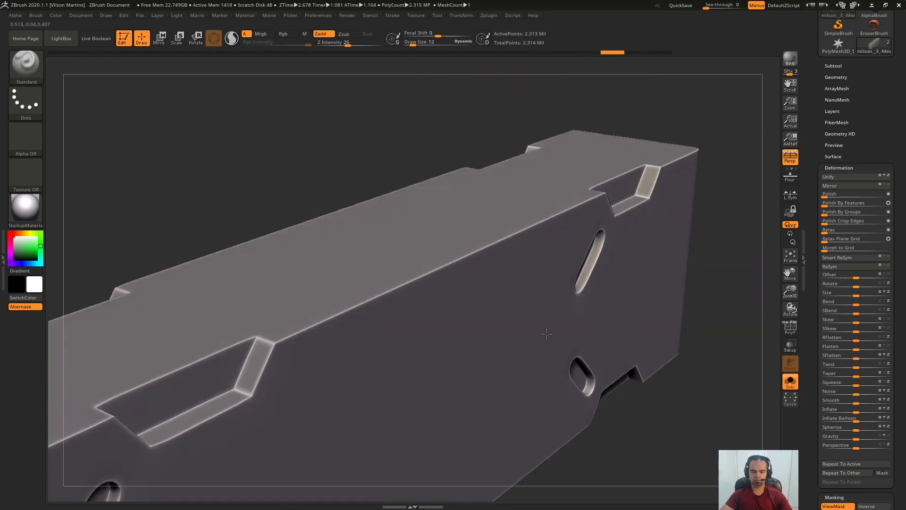
left_click(431, 317, "ctrl")
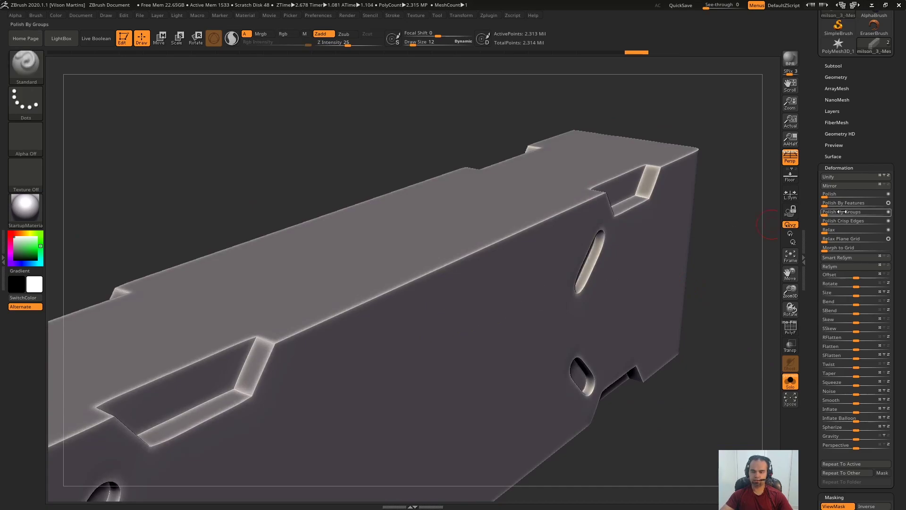
left_click(827, 194)
key("ctrl+h")
mouse_move(411, 271)
right_mouse_down("ctrl")
mouse_move(437, 318)
mouse_move(427, 335)
mouse_move(466, 294)
mouse_move(688, 296)
mouse_move(684, 233)
right_mouse_up("ctrl")
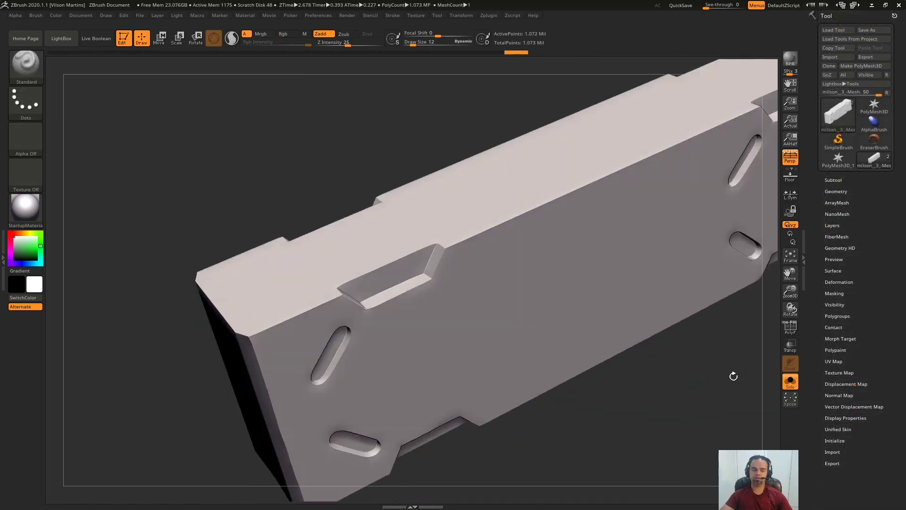
Mask the sharp-edged block's polygroup borders with MaskByFeature, using only the Groups option
right_click_drag(733, 376, 310, 244)
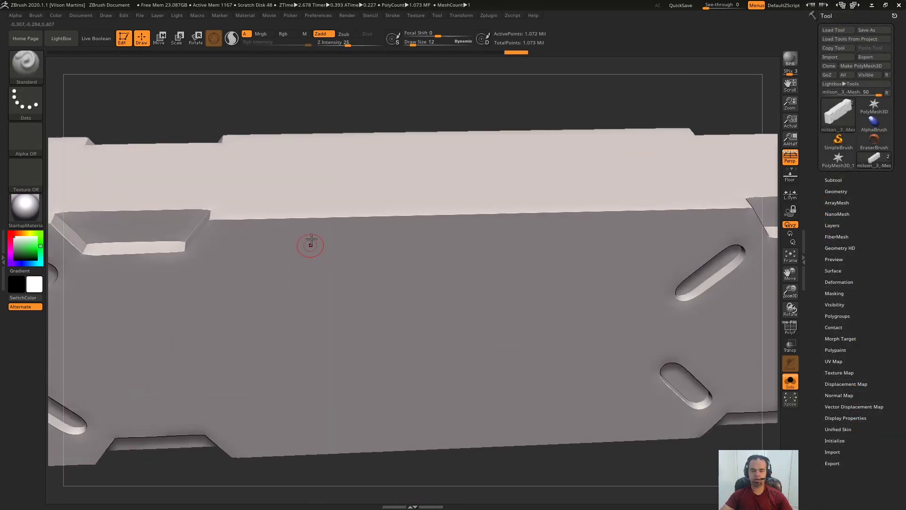
right_click_drag(688, 230, 576, 274)
right_click_drag(531, 303, 494, 234)
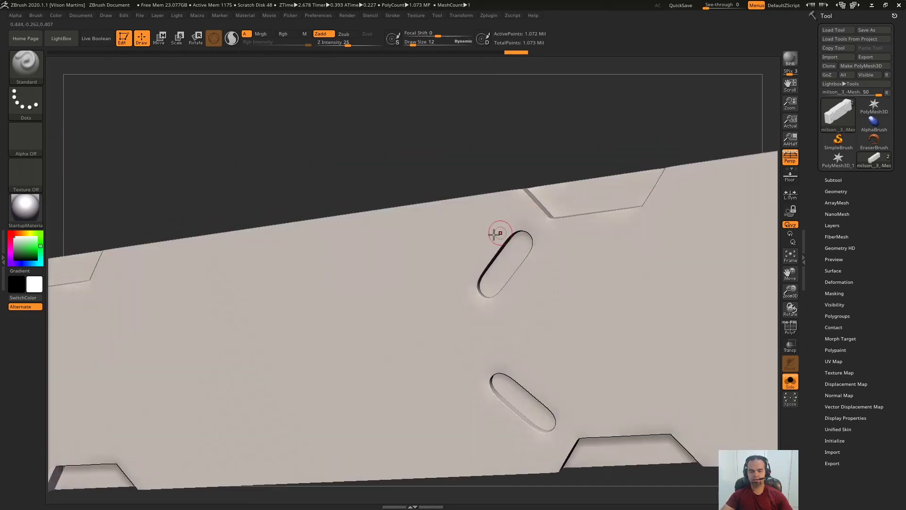
right_click_drag(547, 420, 688, 186)
right_click_drag(668, 318, 738, 308)
left_click(845, 294)
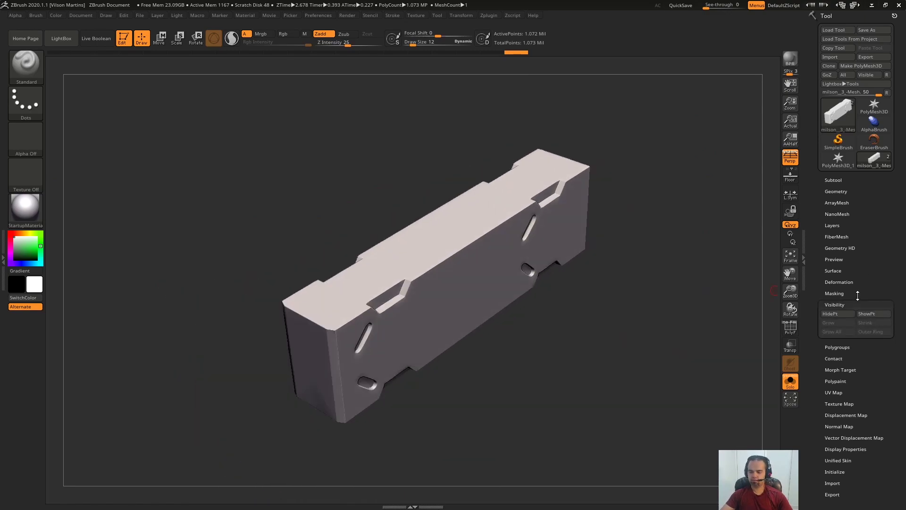
scroll(878, 228, "down", 1)
right_click_drag(746, 347, 631, 200, "ctrl")
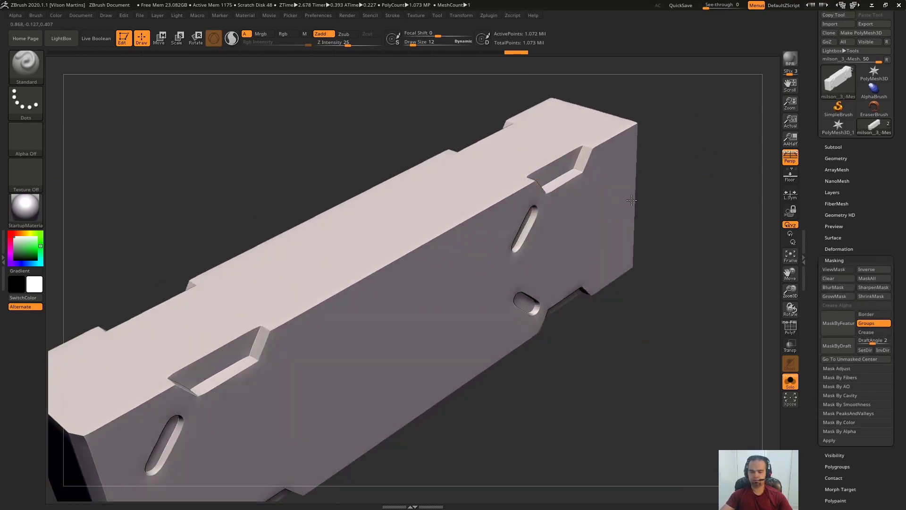
left_click(834, 331)
Try a freehand mask stroke beside the upper slot, undo it, and switch the masking brush to MaskLasso
right_click_drag(532, 182, 587, 157, "ctrl")
right_click_drag(475, 416, 528, 340)
mouse_move(529, 340)
right_mouse_down("ctrl")
mouse_move(591, 216)
mouse_move(607, 146)
mouse_move(590, 198)
right_mouse_up("ctrl")
left_click_drag(519, 286, 469, 242, "ctrl")
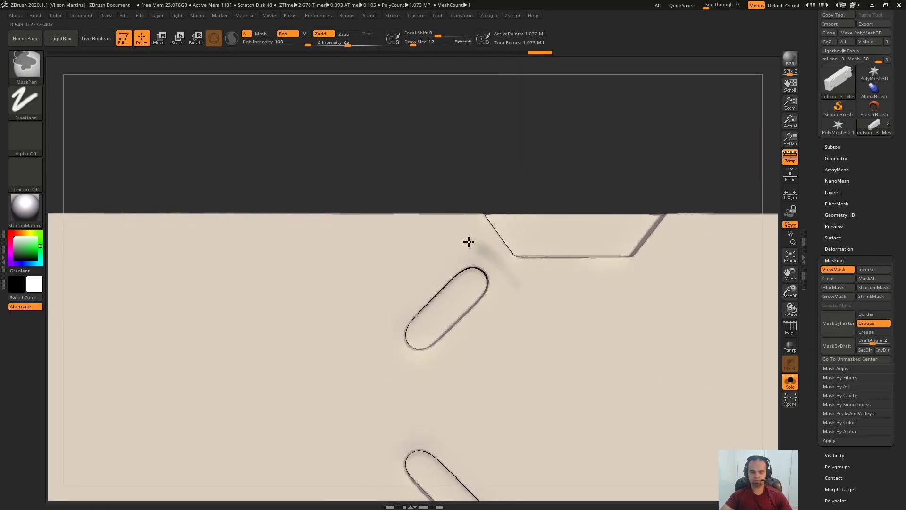
key("ctrl+z")
left_click(26, 64)
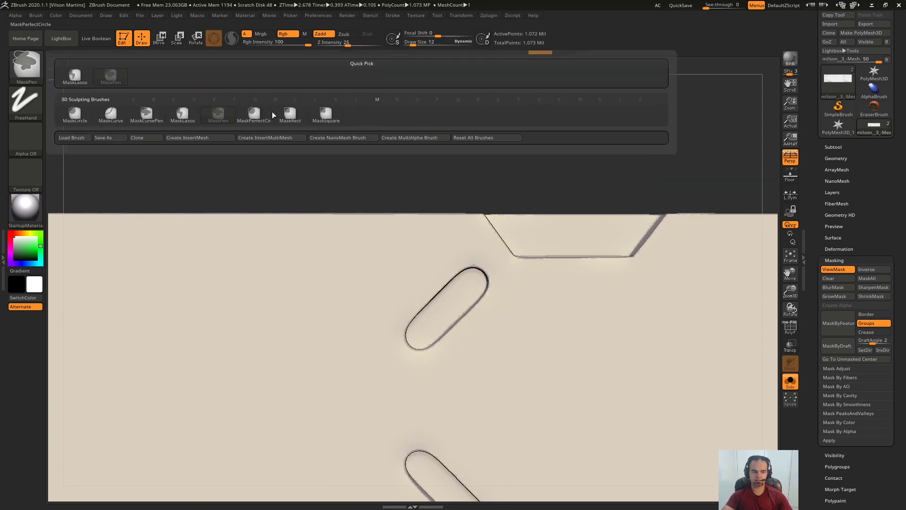
left_click(182, 115)
Lasso the elongated slots' edges out of the mask, with perspective turned off
mouse_move(511, 284)
left_mouse_down("ctrl")
mouse_move(429, 253)
mouse_move(477, 283)
left_mouse_up("ctrl")
right_click_drag(477, 292, 461, 182, "alt")
mouse_move(423, 323)
left_mouse_down("ctrl+alt")
mouse_move(449, 433)
mouse_move(492, 399)
left_mouse_up("ctrl+alt")
mouse_move(212, 221)
right_mouse_down("alt")
mouse_move(562, 218)
mouse_move(366, 142)
mouse_move(546, 108)
right_mouse_up("alt")
key("p")
left_click_drag(368, 163, 288, 250, "ctrl")
Invert and blur the mask so only the block's outer and recess edges are unmasked
right_click_drag(565, 245, 621, 415)
left_click(621, 414, "ctrl")
mouse_move(729, 431)
right_mouse_down("alt")
mouse_move(587, 414)
mouse_move(596, 419)
right_mouse_up("alt")
right_click_drag(571, 390, 574, 399)
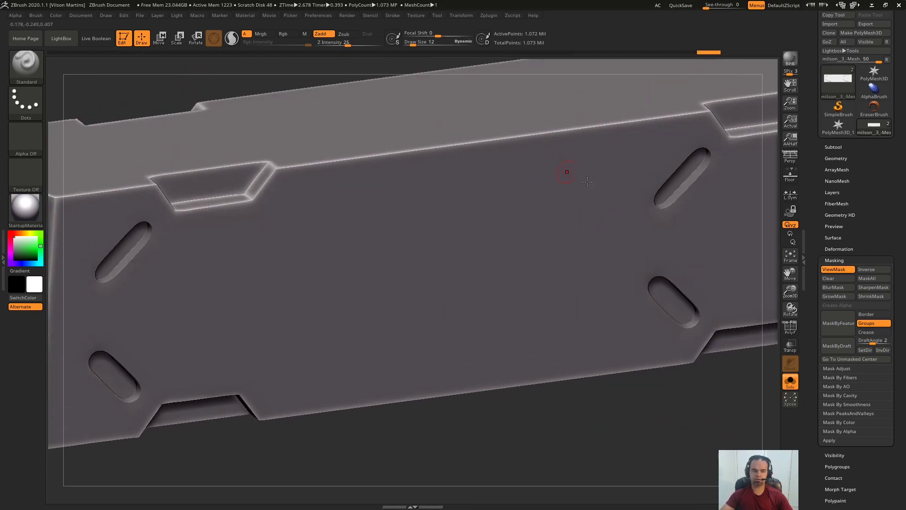
Polish the unmasked outer and recess edges and clear the mask
left_click(839, 249)
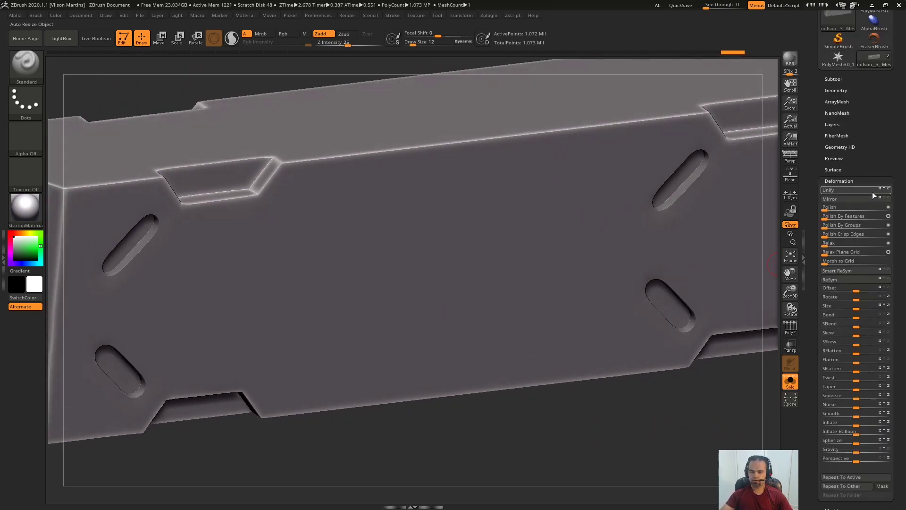
left_click_drag(832, 207, 870, 208)
right_click_drag(648, 360, 685, 360)
right_click_drag(635, 293, 625, 159)
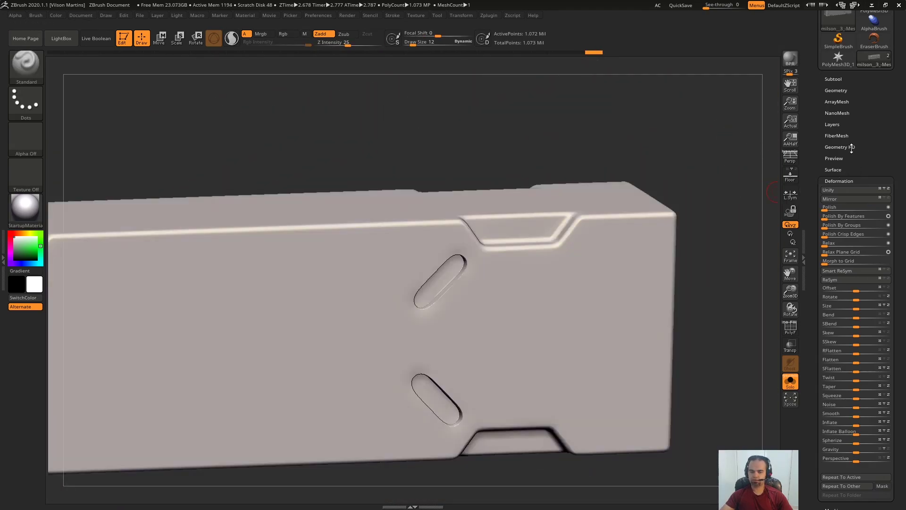
Mask the polygroup borders again and lasso the outer and recess edges out of the mask, leaving only the slot edges masked
left_click(839, 180)
left_click(835, 192)
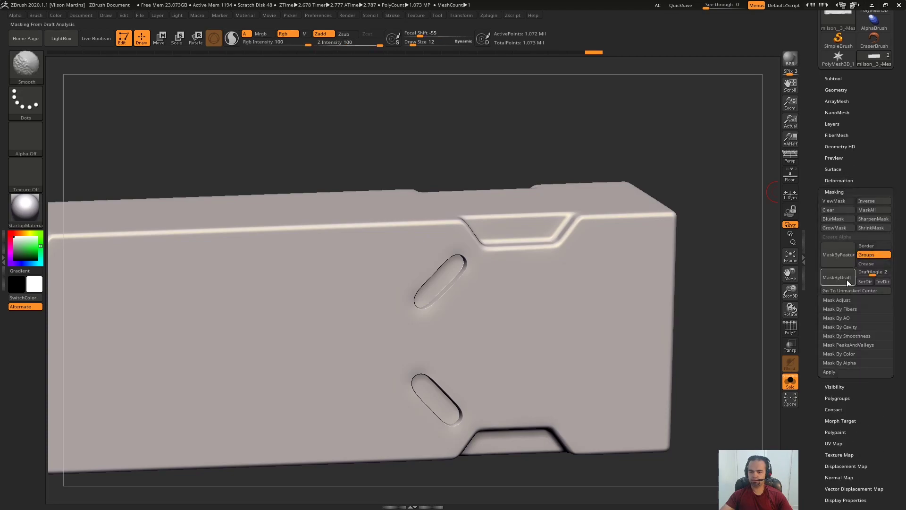
left_click(834, 268)
right_click_drag(737, 184, 750, 155, "shift")
mouse_move(744, 159)
left_mouse_down("ctrl+alt")
mouse_move(661, 421)
mouse_move(564, 267)
mouse_move(559, 232)
mouse_move(484, 102)
left_mouse_up("ctrl+alt")
right_click_drag(491, 164, 689, 149, "alt")
mouse_move(704, 148)
left_mouse_down("ctrl+alt")
mouse_move(249, 227)
mouse_move(239, 241)
left_mouse_up("ctrl+alt")
mouse_move(165, 180)
left_mouse_down("ctrl+alt")
mouse_move(230, 286)
mouse_move(213, 397)
left_mouse_up("ctrl+alt")
mouse_move(187, 377)
left_mouse_down("ctrl+alt")
mouse_move(276, 372)
mouse_move(616, 451)
left_mouse_up("ctrl+alt")
right_click_drag(425, 455, 353, 444, "alt")
mouse_move(698, 405)
left_mouse_down("ctrl+alt")
mouse_move(659, 341)
mouse_move(571, 403)
mouse_move(615, 433)
left_mouse_up("ctrl+alt")
Invert the mask and blur it so only the slots' edges are unmasked
right_click_drag(637, 246, 633, 284)
left_click(712, 238, "ctrl")
right_click_drag(585, 245, 519, 378, "alt")
left_click(429, 257, "ctrl")
right_click_drag(499, 250, 533, 203, "alt")
Polish the unmasked slot edges with the Deformation polish settings and clear the mask
left_click(862, 182)
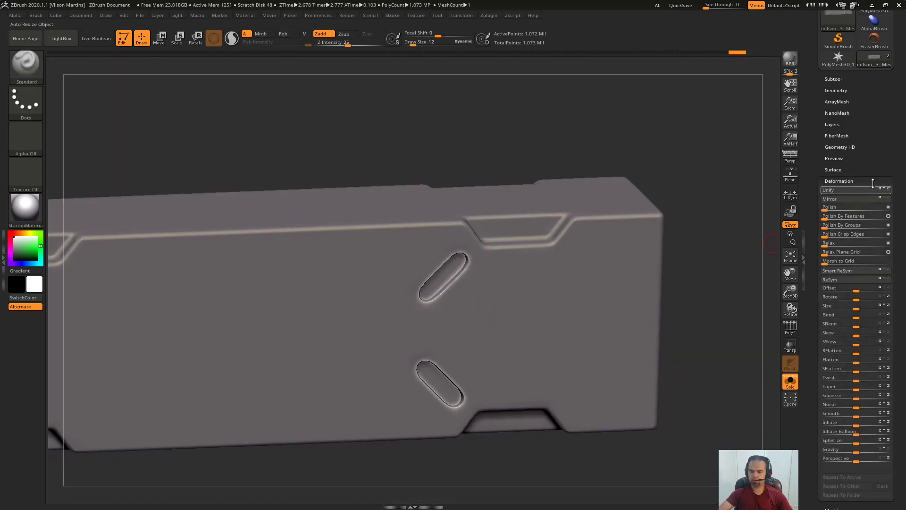
left_click_drag(832, 216, 851, 227)
left_click(848, 216)
left_click(838, 207)
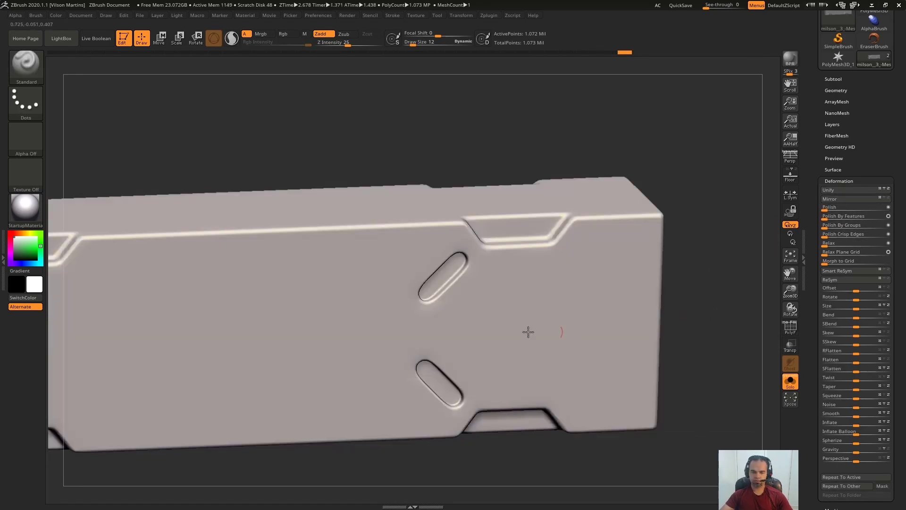
Examine the separately polished slot and outer edges from several angles
right_click_drag(528, 332, 455, 252)
right_click_drag(455, 264, 464, 462)
right_click_drag(481, 293, 491, 213, "ctrl")
right_click_drag(505, 279, 537, 354)
right_click_drag(537, 280, 557, 227)
right_click_drag(647, 186, 657, 190, "shift")
right_click_drag(655, 225, 686, 180)
left_click_drag(747, 195, 725, 203)
left_click_drag(668, 148, 704, 220, "shift")
Step back through the history to undo the slot and outer edge polishing and return to the unpolished block
key("ctrl+z")
key("ctrl+z")
key("ctrl+z")
key("ctrl+z")
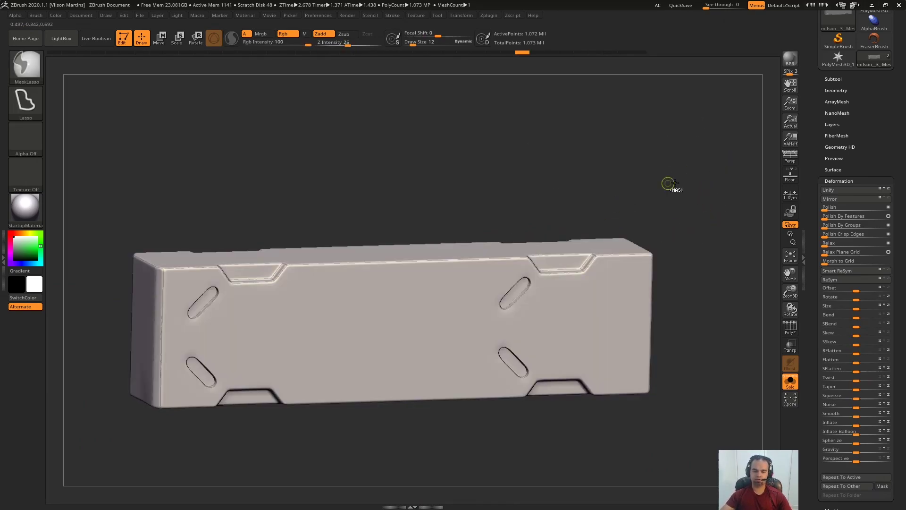
key("ctrl+z")
key("ctrl+shift+z")
key("ctrl+shift+z")
key("ctrl+shift+z")
key("ctrl+shift+z")
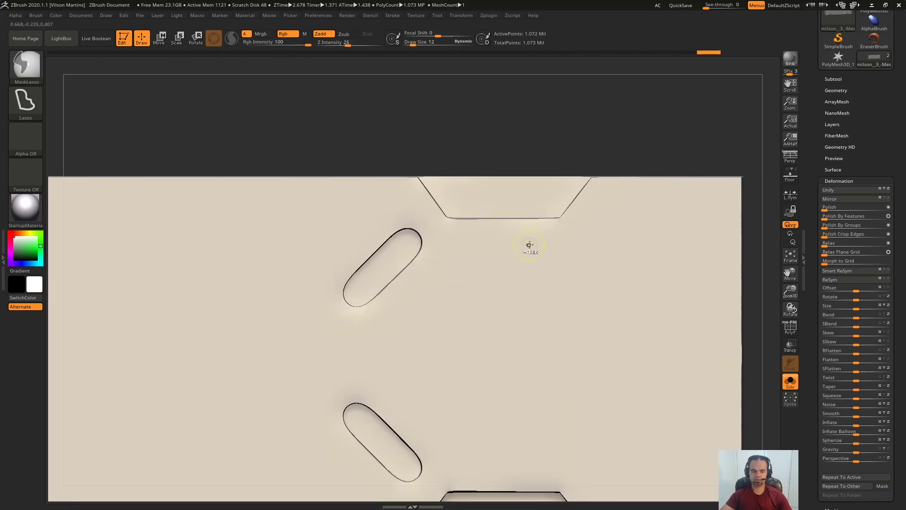
key("ctrl+z")
right_click_drag(463, 242, 465, 280)
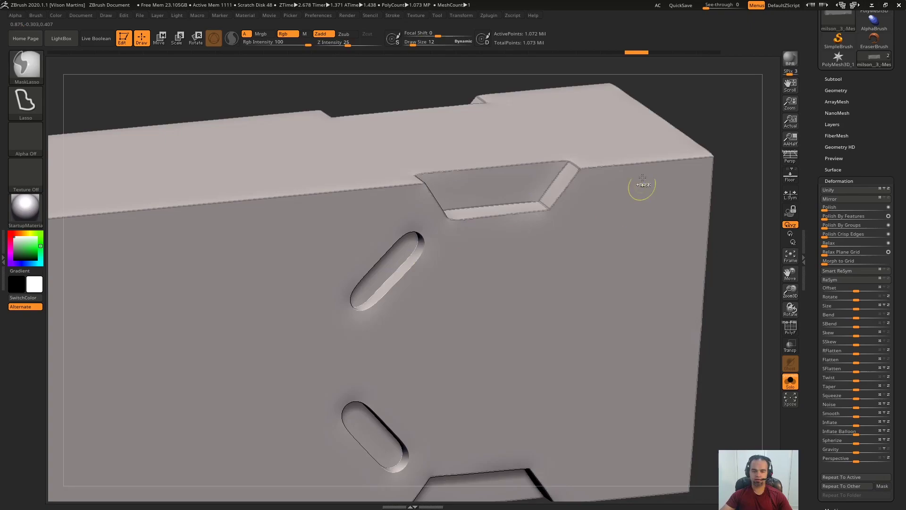
right_click_drag(638, 202, 711, 97, "shift")
key("ctrl+z")
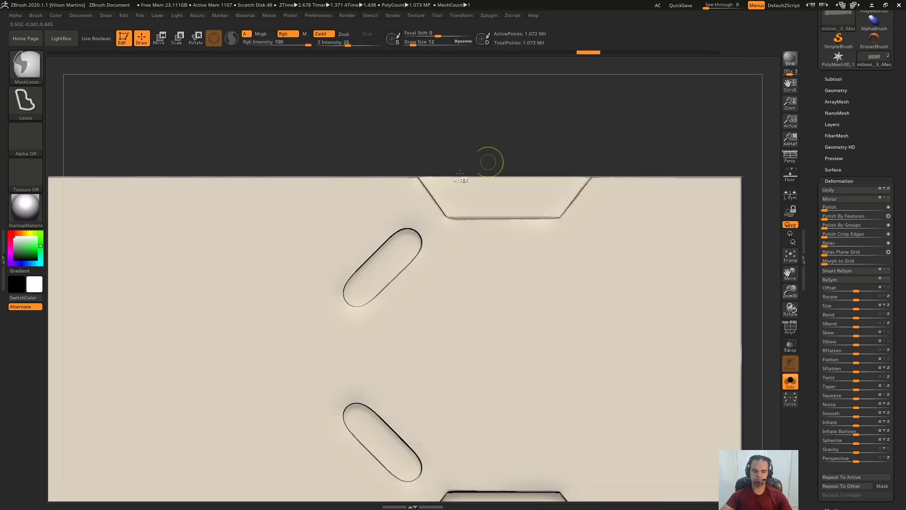
Invert and blur the mask so the outer, recess, and slot edges are all unmasked together
mouse_move(445, 324)
right_mouse_down("ctrl")
mouse_move(510, 290)
mouse_move(455, 111)
right_mouse_up("ctrl")
left_click_drag(455, 111, 382, 143, "ctrl")
mouse_move(510, 222)
right_mouse_down()
mouse_move(489, 184)
mouse_move(453, 283)
right_mouse_up()
right_click_drag(537, 301, 448, 144, "ctrl")
left_click(556, 199, "ctrl")
left_click(491, 257, "ctrl")
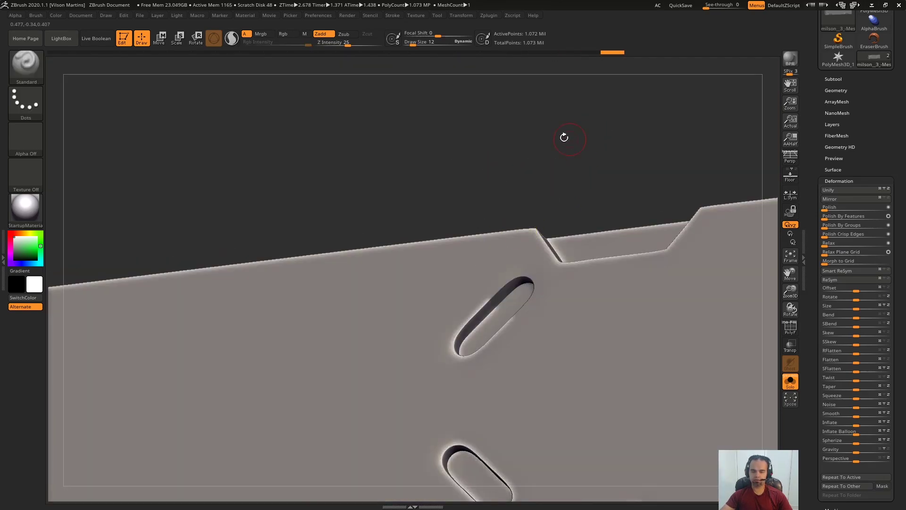
Try polishing all unmasked edges at 22, and undo the polish and the mask
right_click_drag(565, 137, 367, 256, "ctrl")
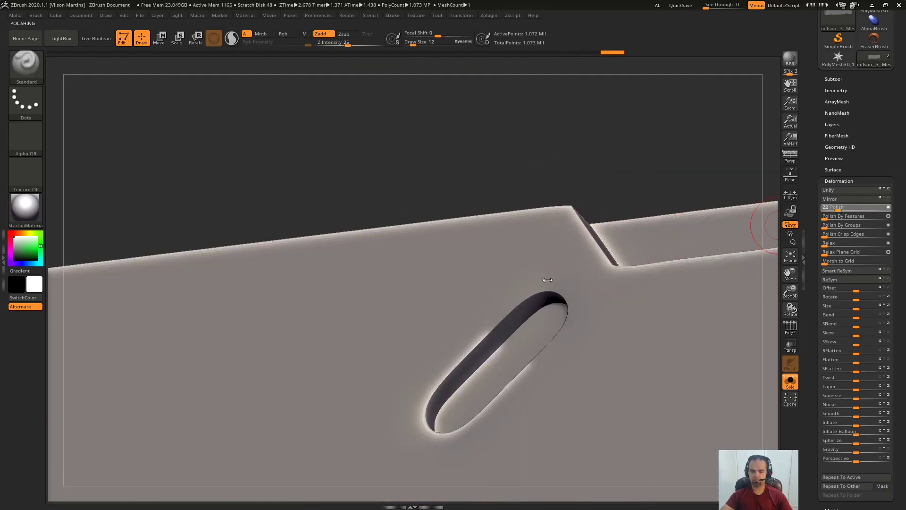
left_click_drag(450, 354, 464, 340)
right_click_drag(568, 252, 588, 43, "ctrl")
key("ctrl+z")
key("ctrl+z")
right_click_drag(595, 144, 663, 135, "shift")
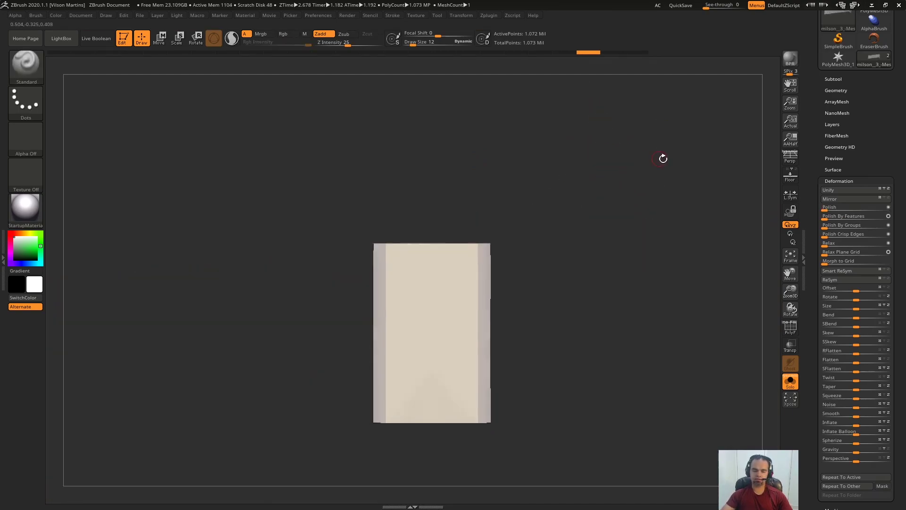
key("ctrl+shift+z")
Store the unpolished block's shape as a morph target
left_click(852, 181)
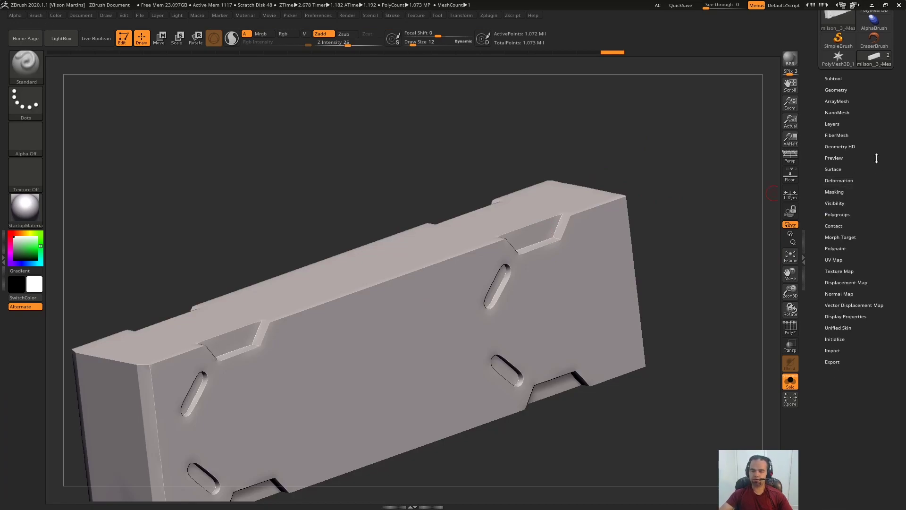
left_click(841, 203)
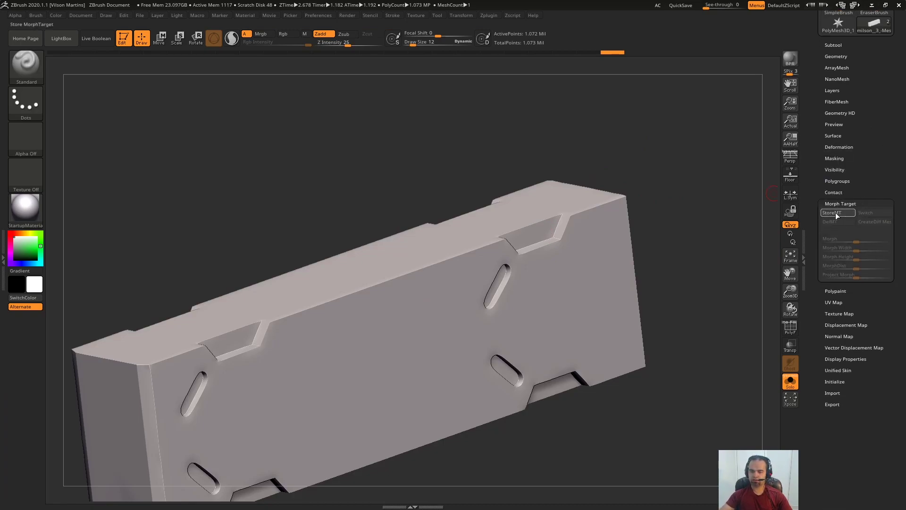
left_click(837, 213)
left_click_drag(679, 197, 718, 149)
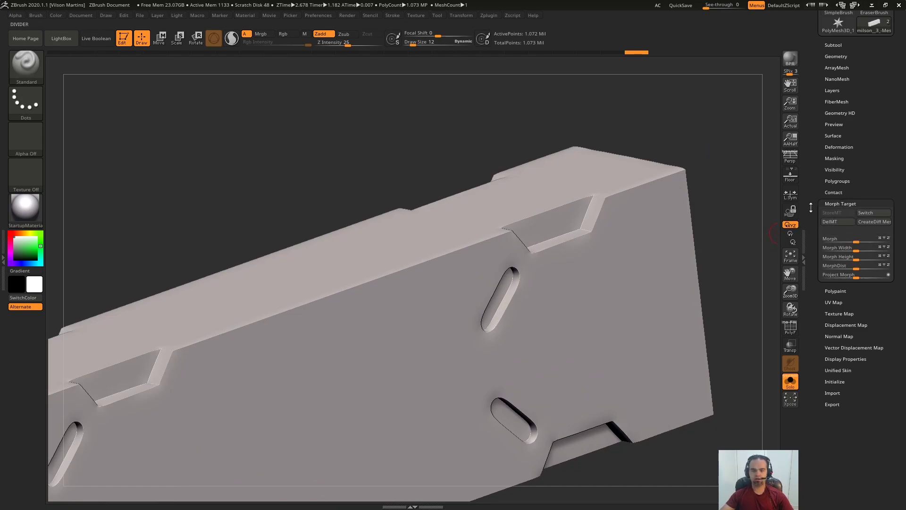
Mask the block's polygroup borders by features
left_click_drag(811, 208, 862, 213)
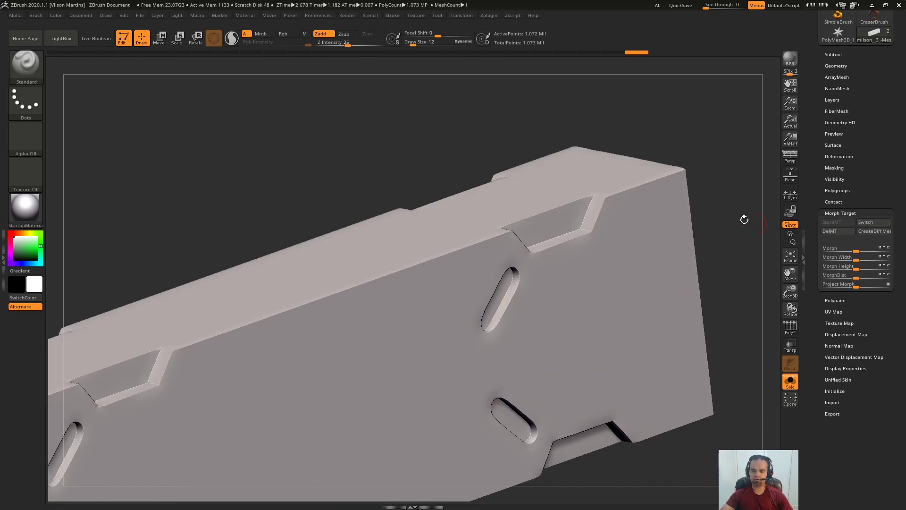
left_click_drag(850, 215, 854, 241)
left_click_drag(867, 169, 857, 200)
left_click(842, 223)
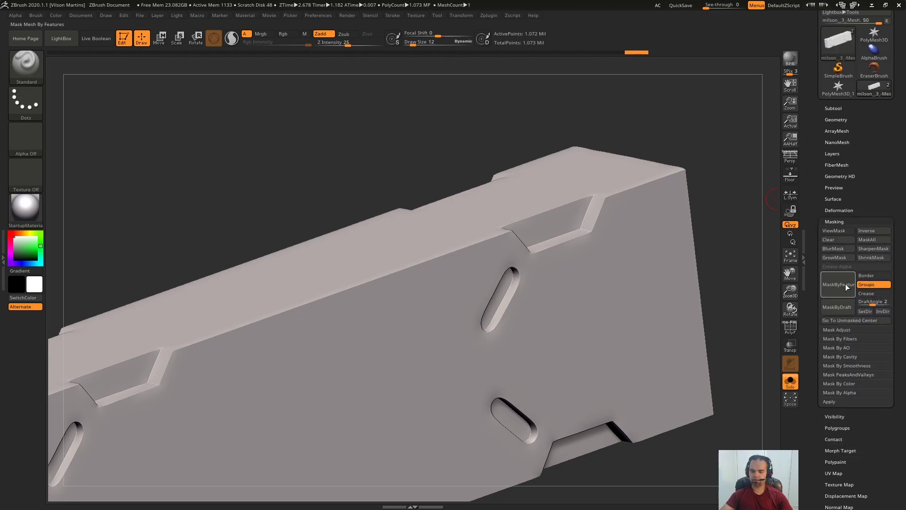
left_click(836, 293)
Invert the border mask and blur it so all the polygroup edges are softly unmasked
mouse_move(726, 142)
left_mouse_down("shift")
mouse_move(678, 143)
mouse_move(680, 175)
left_mouse_up("shift")
mouse_move(569, 319)
left_mouse_down("ctrl+alt")
mouse_move(486, 278)
mouse_move(565, 331)
mouse_move(538, 364)
mouse_move(547, 352)
left_mouse_up("ctrl+alt")
mouse_move(705, 102)
left_mouse_down()
mouse_move(690, 118)
mouse_move(685, 169)
left_mouse_up()
left_click(685, 169, "ctrl")
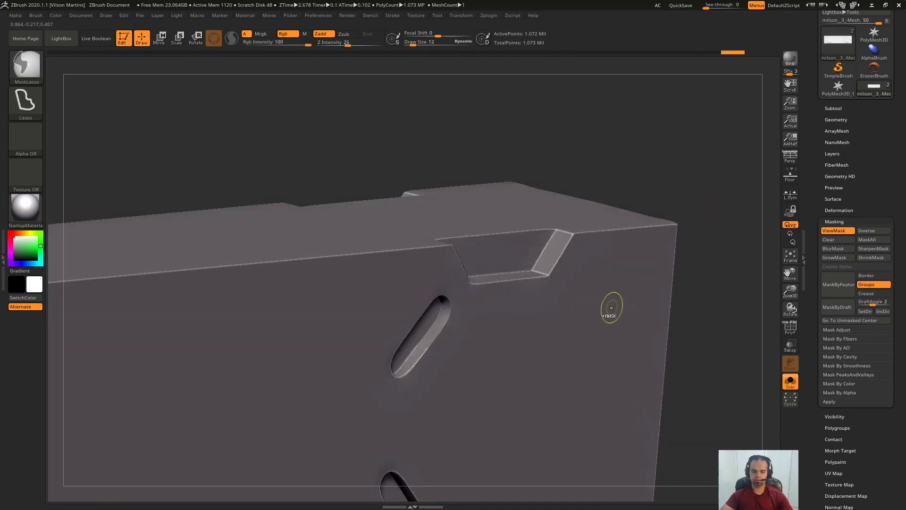
Polish the unmasked polygroup edges lightly and clear the mask
left_click(839, 210)
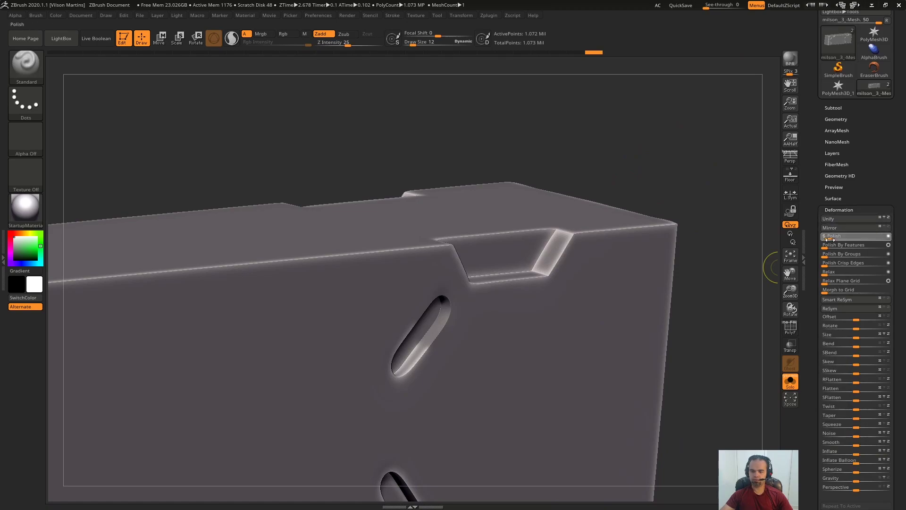
left_click_drag(682, 286, 723, 275)
left_click_drag(740, 239, 718, 267, "ctrl")
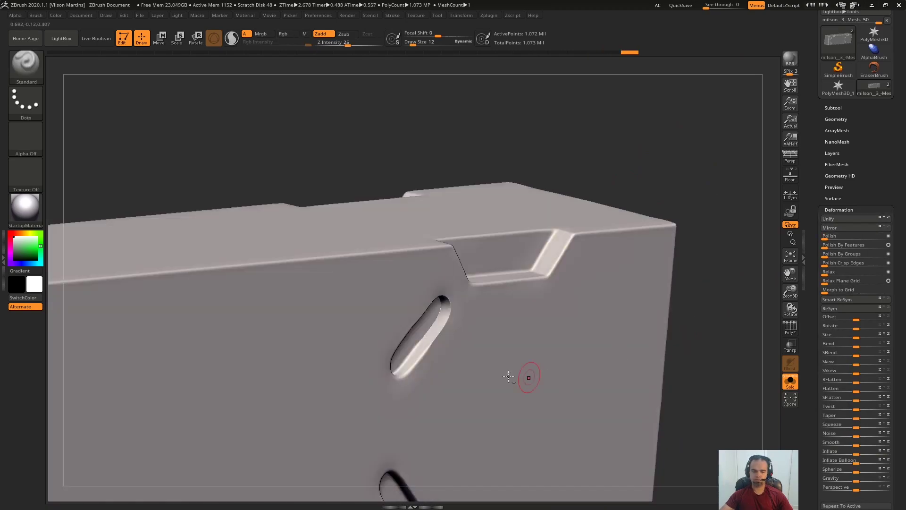
Inspect the polished slot and recess edges up close and select the Morph brush
right_click_drag(455, 449, 565, 288, "alt")
right_click_drag(597, 226, 416, 292, "alt")
right_click_drag(291, 287, 453, 234, "alt")
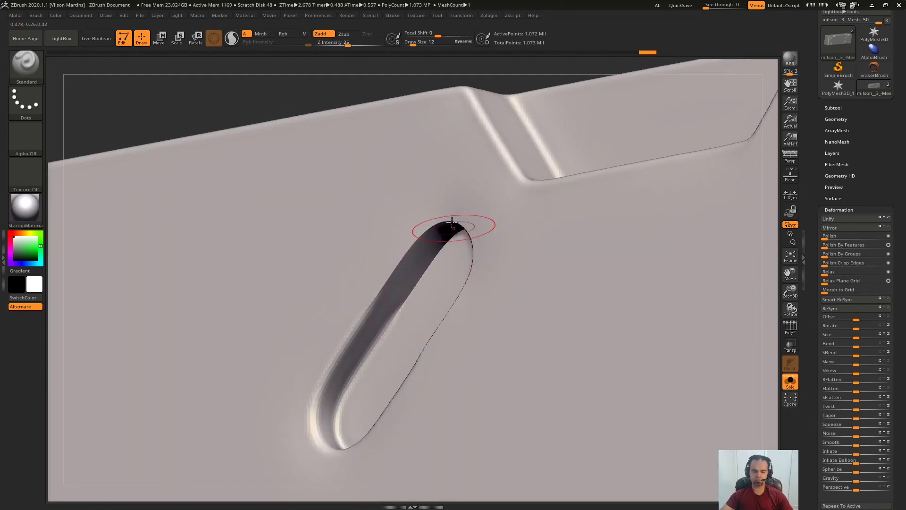
right_click_drag(430, 420, 412, 307, "alt")
right_click_drag(412, 306, 399, 316)
mouse_move(392, 151)
right_mouse_down()
mouse_move(384, 132)
mouse_move(382, 163)
right_mouse_up()
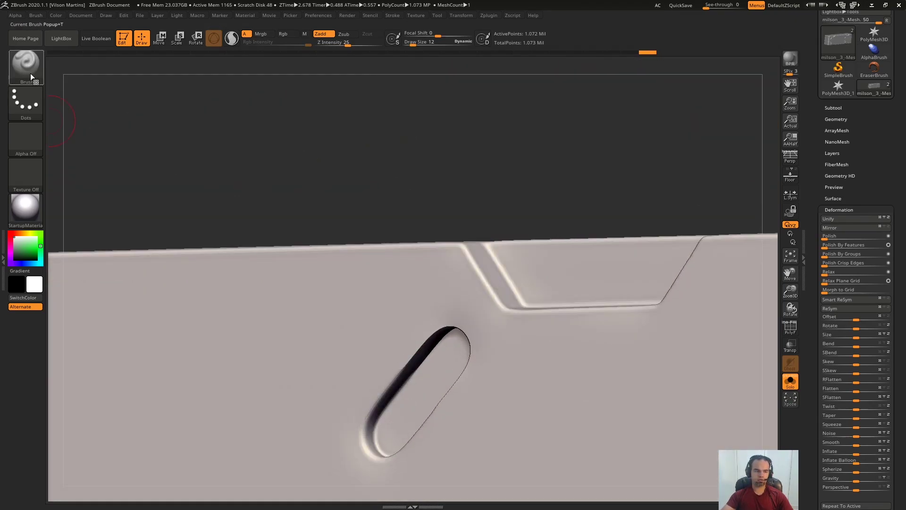
left_click(38, 76)
key("m")
left_click(392, 221)
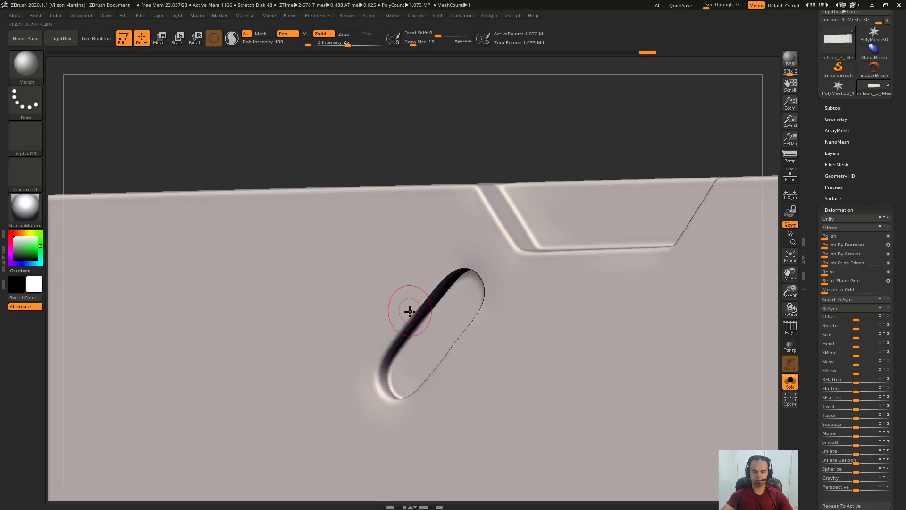
Restore the distorted diagonal slot near the recess with the Morph brush at draw size 26
key("s")
left_click_drag(416, 310, 395, 327)
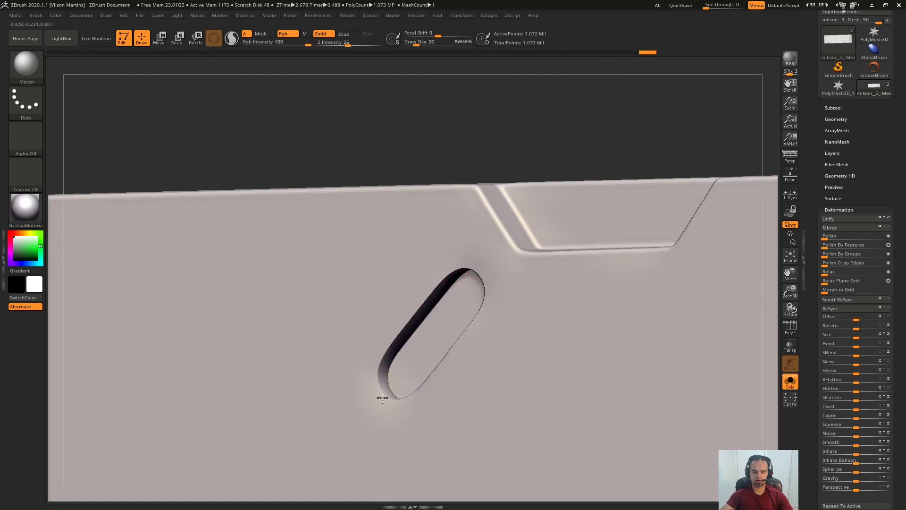
mouse_move(449, 363)
right_mouse_down()
mouse_move(443, 370)
mouse_move(379, 333)
right_mouse_up()
right_click_drag(461, 361, 630, 111)
right_click_drag(684, 161, 738, 171)
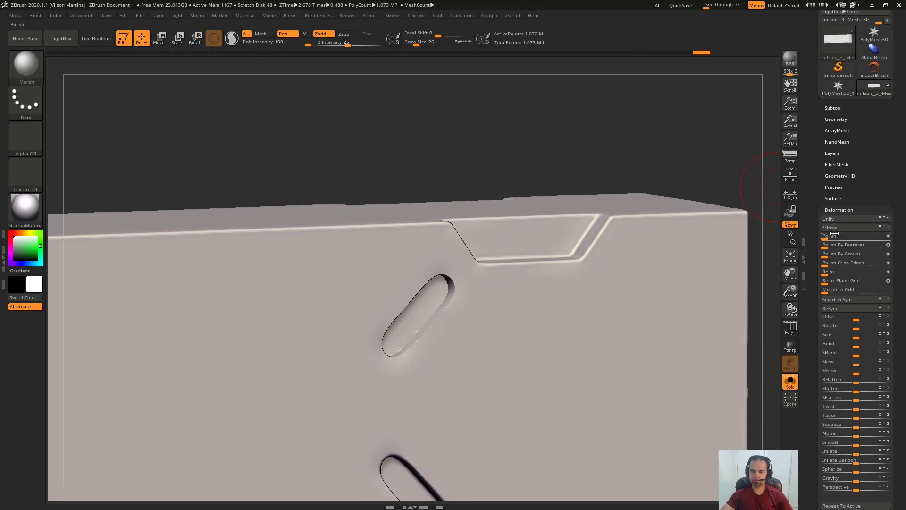
Mask the block's polygroup borders by features with only Groups enabled and invert the mask
left_click(844, 208)
left_click(844, 221)
left_click(661, 136, "ctrl")
right_click_drag(661, 137, 592, 132, "ctrl")
left_click(637, 166, "ctrl")
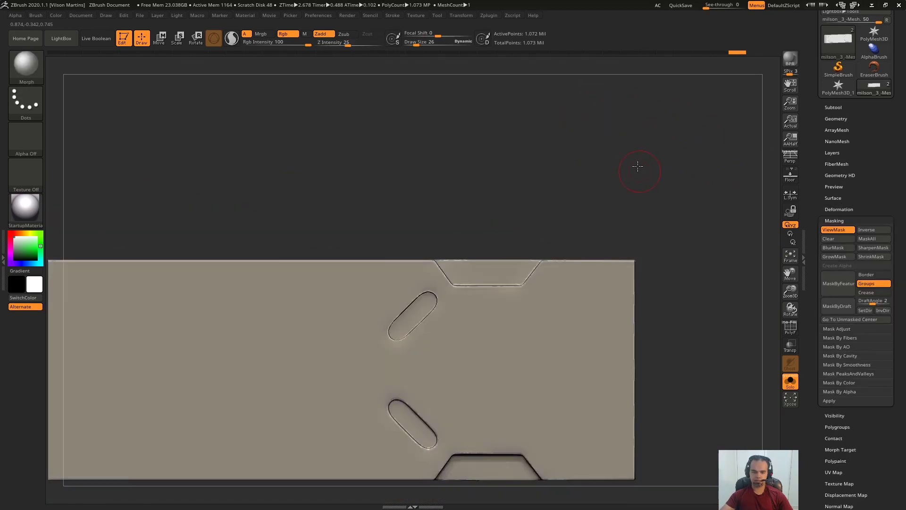
Lasso-mask the block's recesses and outer edges, leaving only the diagonal slots' borders unmasked
right_click_drag(638, 166, 699, 251, "ctrl")
mouse_move(724, 213)
left_mouse_down("ctrl+alt")
mouse_move(498, 332)
mouse_move(704, 407)
left_mouse_up("ctrl+alt")
mouse_move(466, 442)
right_mouse_down("alt")
mouse_move(670, 409)
mouse_move(419, 436)
right_mouse_up("alt")
key("ctrl+z")
mouse_move(674, 291)
left_mouse_down("ctrl")
mouse_move(639, 291)
mouse_move(671, 392)
mouse_move(674, 378)
left_mouse_up("ctrl")
right_click_drag(391, 424, 581, 423, "alt")
mouse_move(426, 423)
left_mouse_down("ctrl")
mouse_move(112, 429)
mouse_move(156, 439)
left_mouse_up("ctrl")
left_click_drag(516, 151, 739, 277, "ctrl")
right_click_drag(737, 284, 501, 303, "alt")
mouse_move(589, 178)
left_mouse_down("ctrl")
mouse_move(526, 479)
mouse_move(557, 467)
left_mouse_up("ctrl")
right_click_drag(557, 453, 510, 401)
right_click_drag(496, 378, 451, 268, "ctrl")
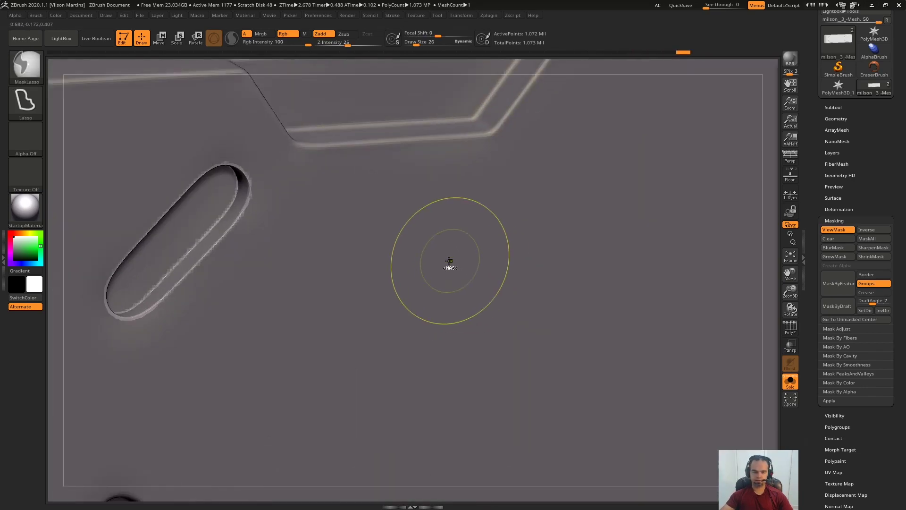
Polish the slots' softly unmasked borders and clear the mask
right_click_drag(286, 266, 435, 325, "alt")
left_click(851, 209)
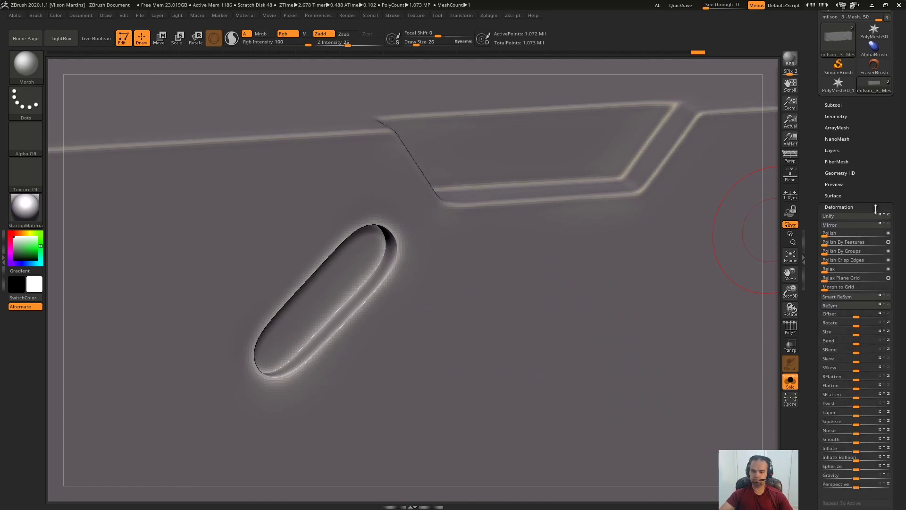
right_click_drag(667, 302, 647, 170, "ctrl")
left_click_drag(647, 170, 640, 142, "ctrl")
right_click_drag(637, 265, 590, 199, "ctrl")
right_click_drag(557, 283, 719, 146)
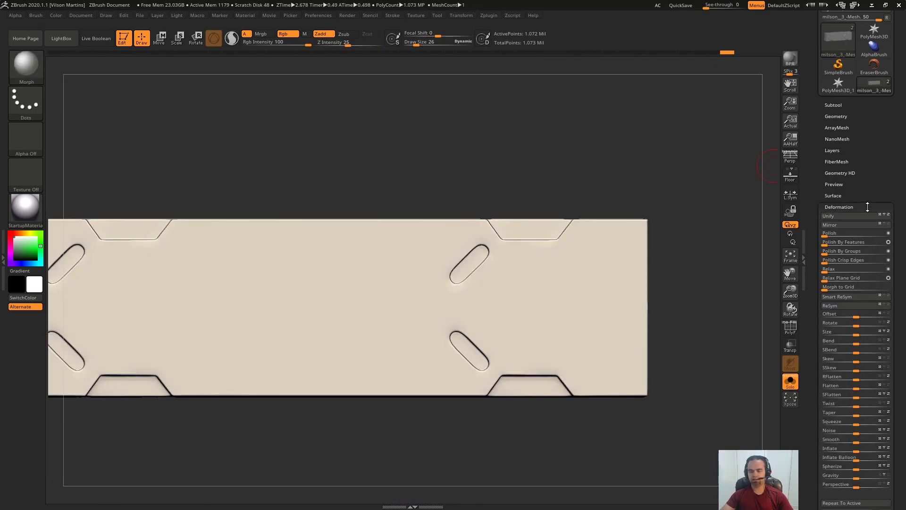
left_click(839, 207)
right_click_drag(660, 191, 607, 206)
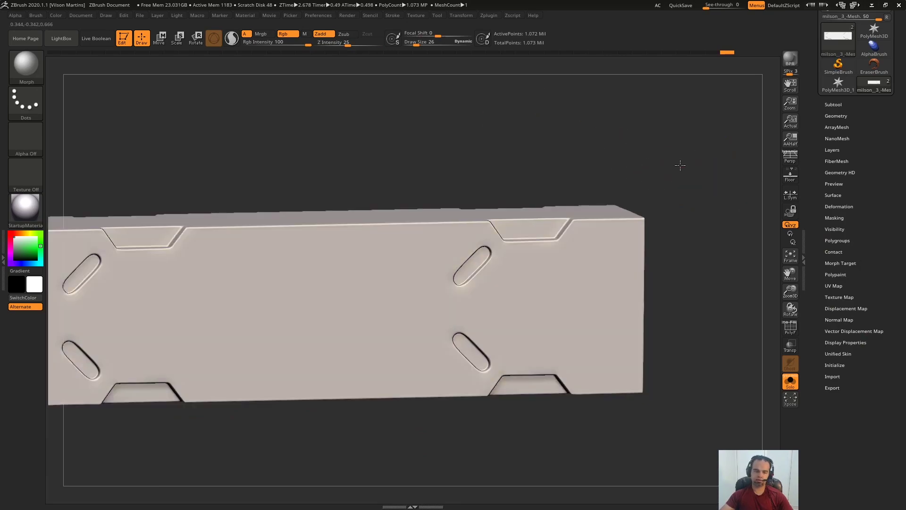
right_click_drag(681, 165, 610, 270)
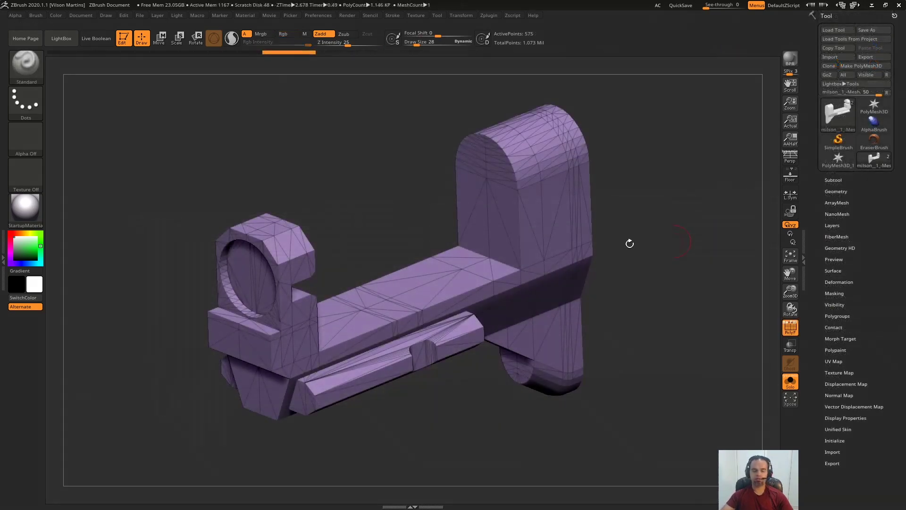
Split the low-poly bracket mesh into polygroups by normals
mouse_move(677, 233)
right_mouse_down("alt")
mouse_move(684, 225)
mouse_move(680, 236)
right_mouse_up("alt")
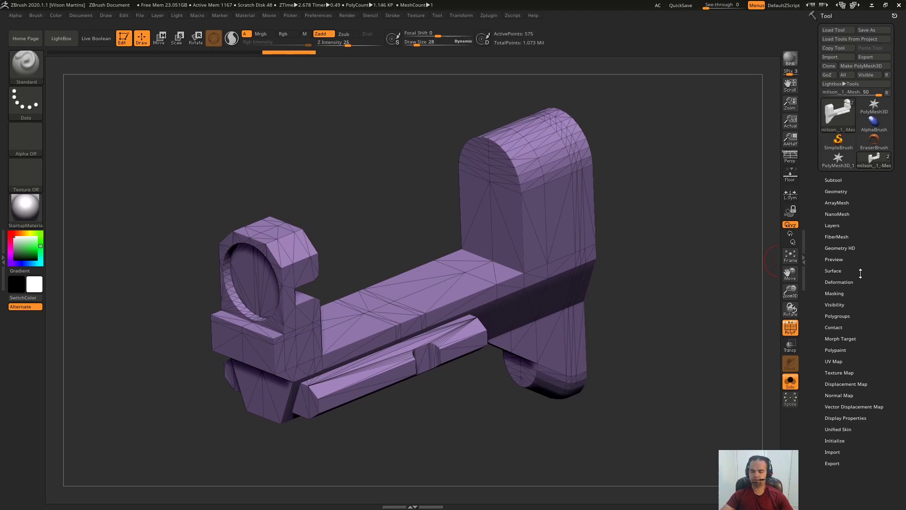
left_click(855, 315)
left_click_drag(886, 248, 886, 221)
key("f")
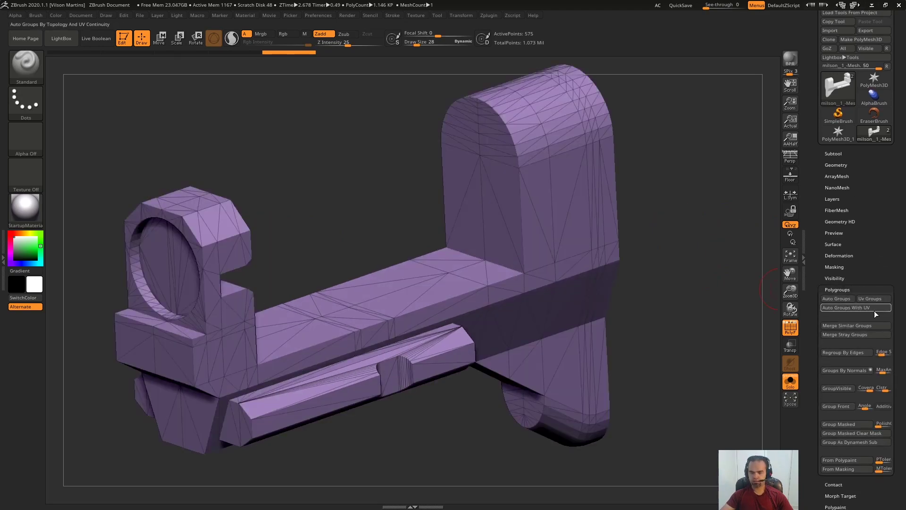
left_click_drag(703, 260, 707, 236)
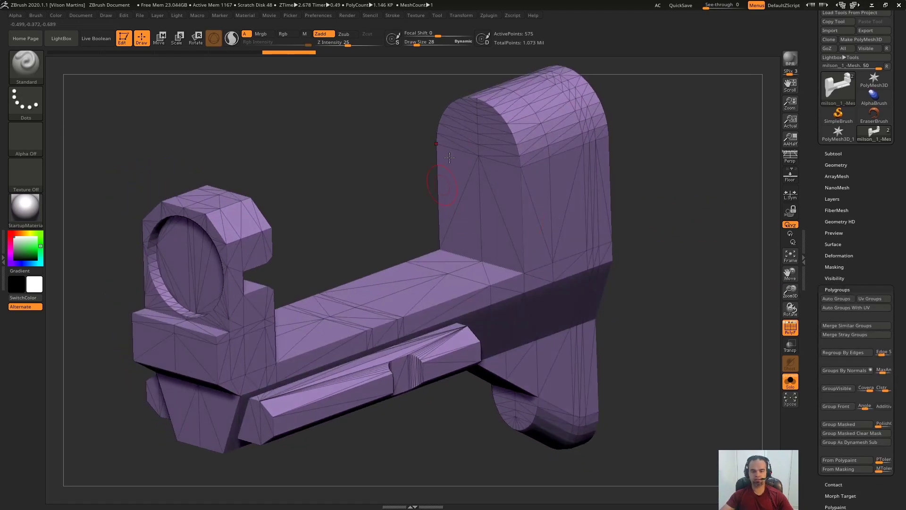
left_click_drag(697, 286, 728, 150)
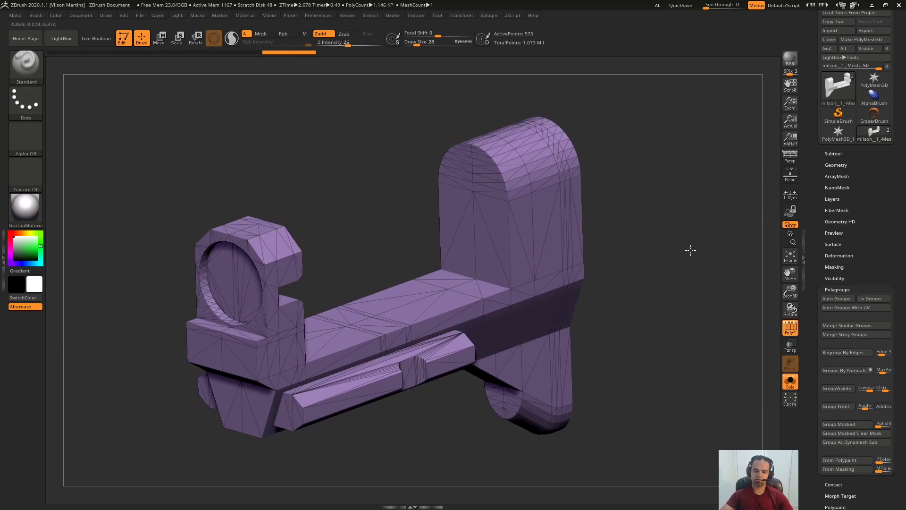
left_click_drag(691, 246, 765, 231)
left_click(848, 372)
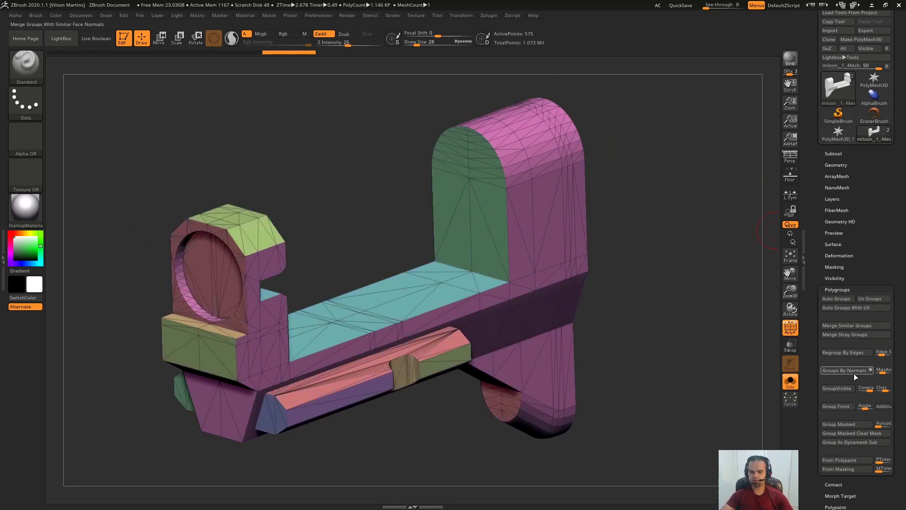
Regroup the bracket by normals and isolate the polygroup covering the ring housing's bevelled top
left_click_drag(661, 273, 663, 288)
left_click_drag(315, 289, 451, 288, "alt")
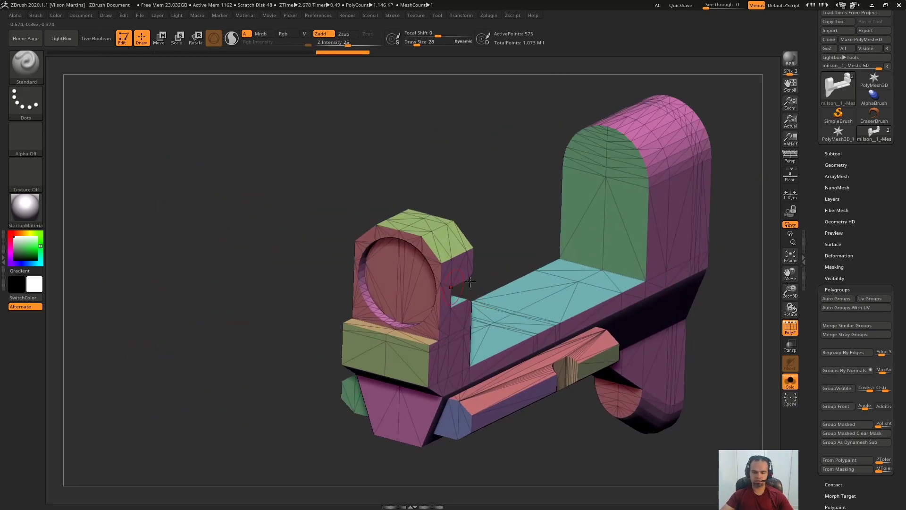
left_click(851, 373)
left_click_drag(706, 380, 770, 357)
left_click(507, 225, "ctrl+shift")
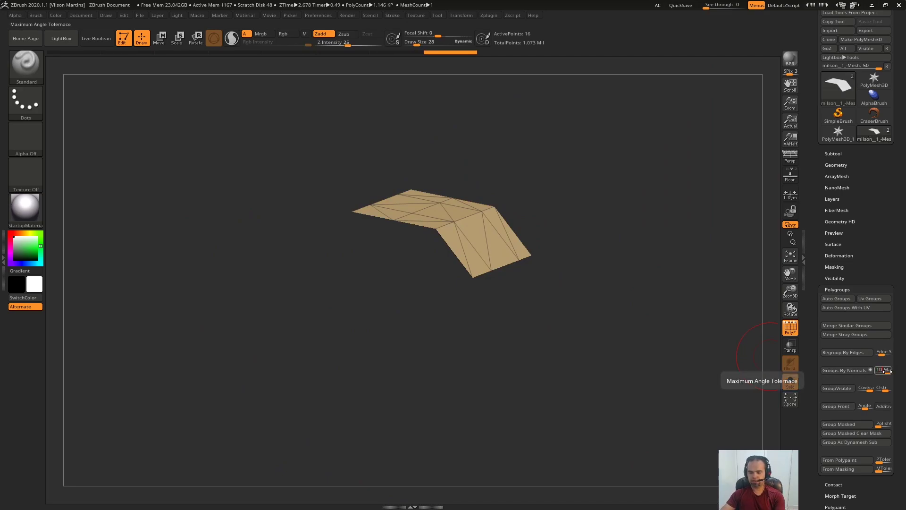
Regroup the whole bracket by normals and check the faces around the ring housing's circular recess
left_click(849, 374)
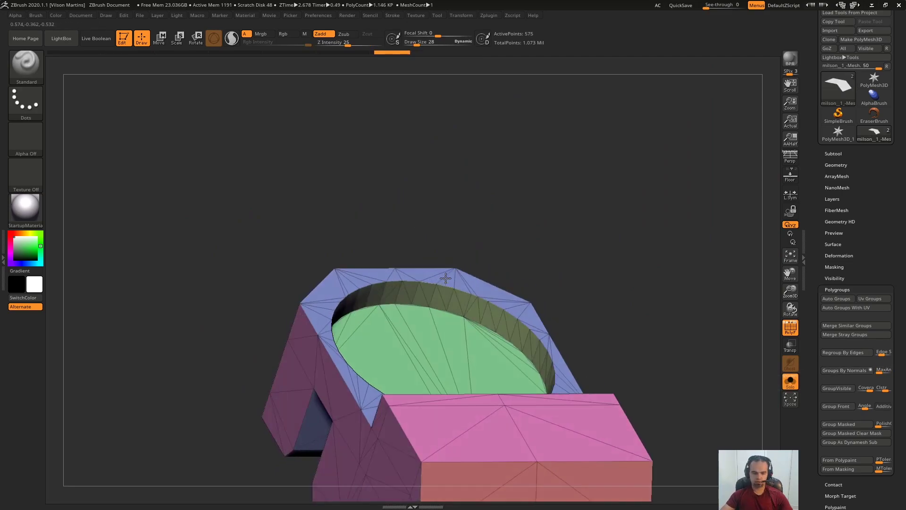
left_click_drag(445, 277, 672, 235)
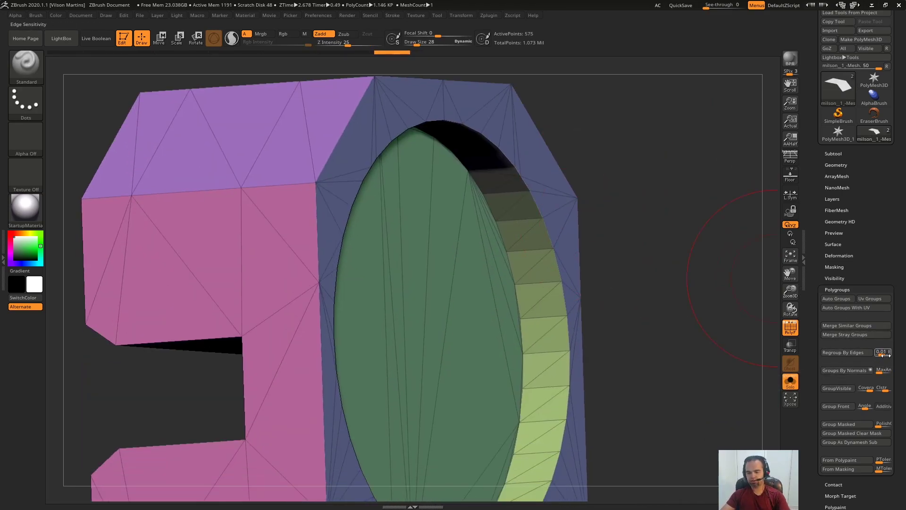
left_click(845, 371)
left_click_drag(756, 384, 537, 217)
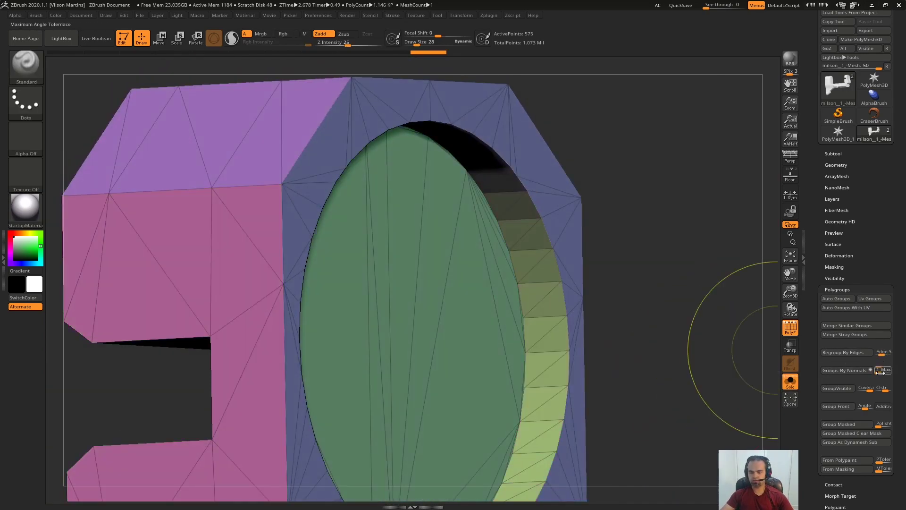
Isolate individual polygroups to check them and regroup the mesh by normals with a lower maximum angle tolerance
left_click_drag(751, 305, 471, 259)
right_click_drag(471, 259, 506, 348)
left_click(411, 371, "ctrl+shift")
mouse_move(415, 370)
right_mouse_down()
mouse_move(499, 275)
mouse_move(516, 338)
mouse_move(501, 390)
mouse_move(572, 422)
right_mouse_up()
left_click(494, 383, "ctrl+shift")
left_click(860, 373)
left_click(613, 402, "ctrl+shift")
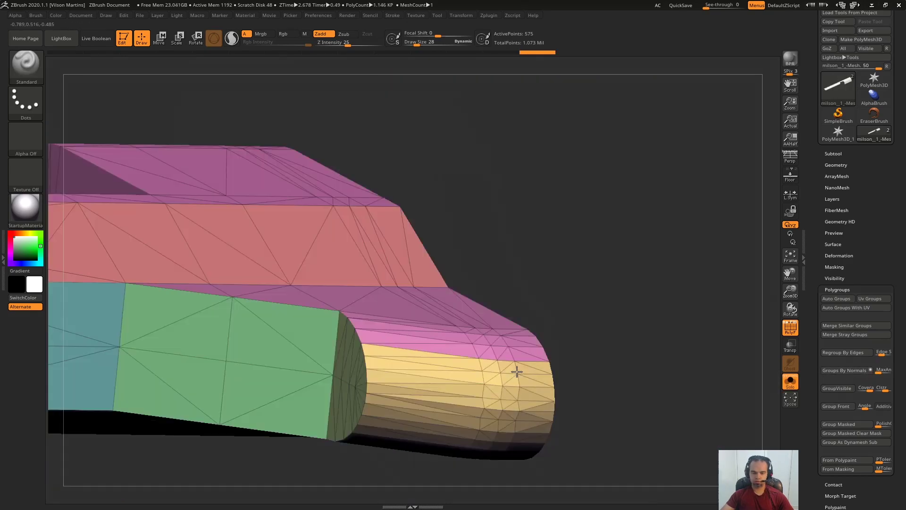
left_click(538, 295, "ctrl+shift")
right_click_drag(537, 295, 666, 250)
left_click(666, 251, "ctrl+shift")
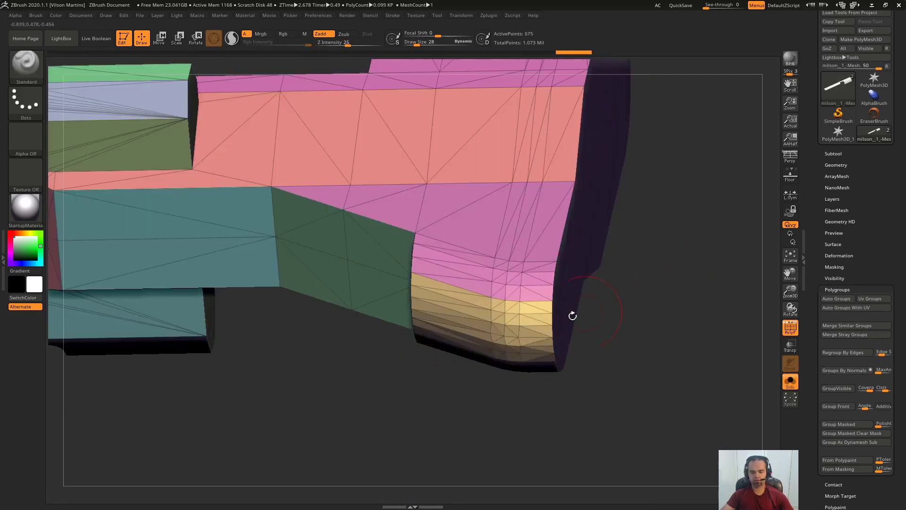
Isolate the surfaces around the bracket's rounded lower end, merge them into one polygroup and show the whole mesh
right_click_drag(523, 320, 618, 240)
left_click(489, 298, "ctrl+shift")
left_click_drag(617, 242, 567, 373, "ctrl+shift")
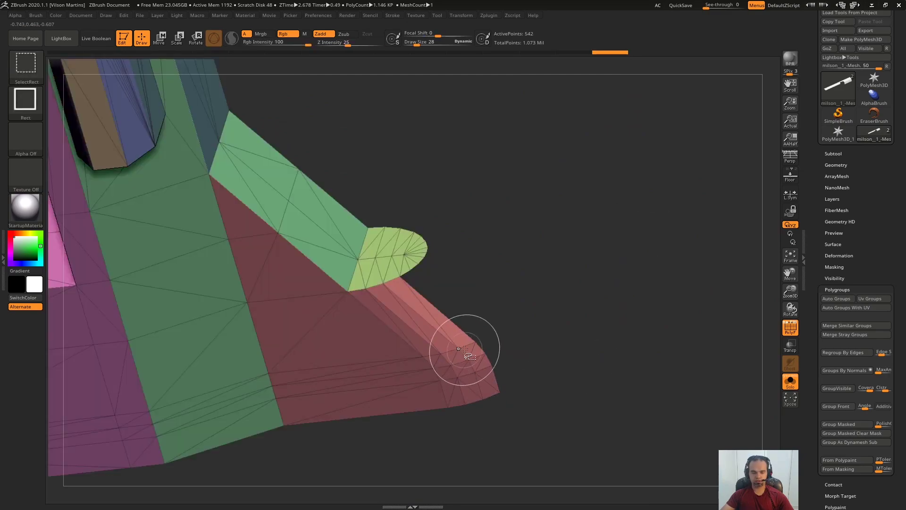
left_click(465, 350, "ctrl+shift")
left_click_drag(656, 236, 661, 300, "ctrl+shift")
key("ctrl+w")
right_click_drag(690, 254, 680, 390)
left_click(689, 346, "ctrl+shift")
right_click_drag(690, 346, 718, 226)
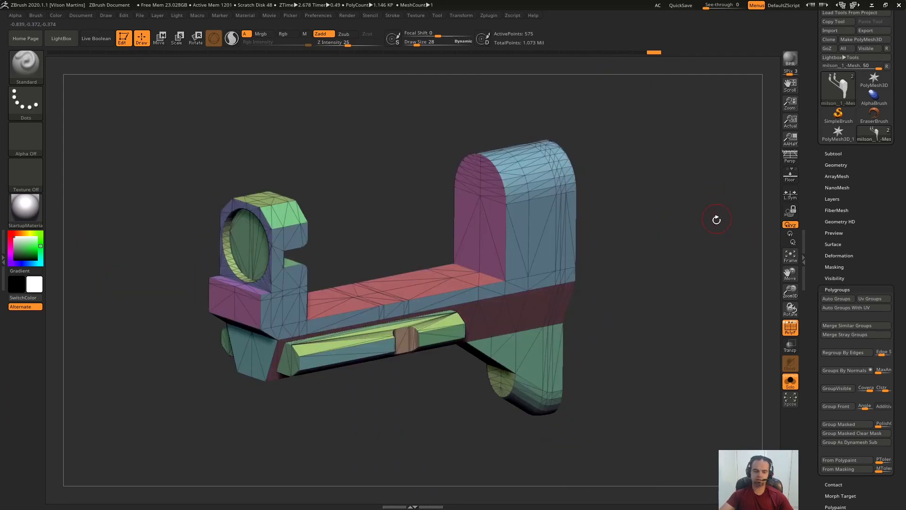
right_click_drag(532, 238, 495, 235)
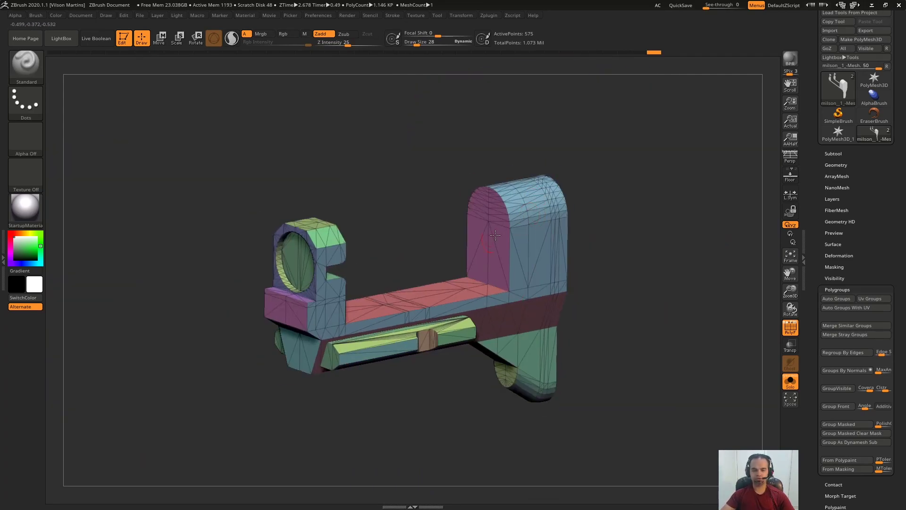
mouse_move(500, 196)
right_mouse_down("ctrl")
mouse_move(477, 224)
mouse_move(485, 227)
mouse_move(492, 212)
right_mouse_up("ctrl")
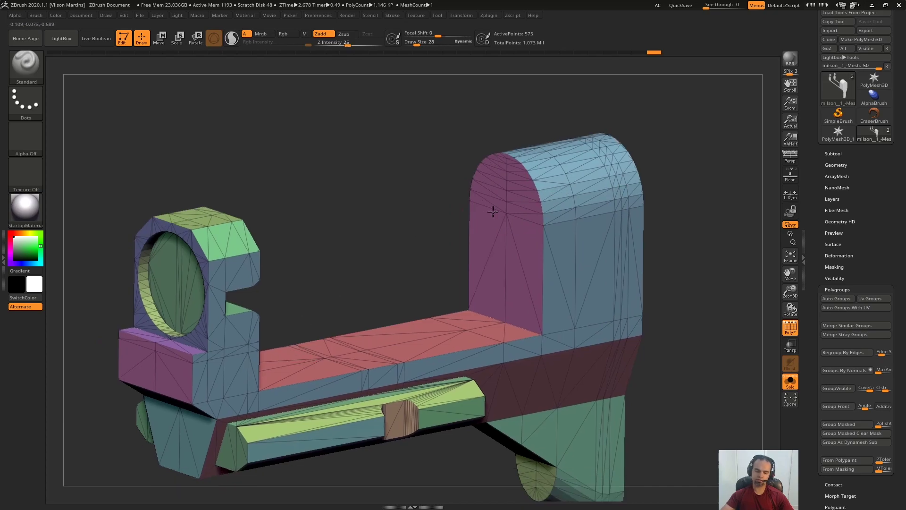
right_click_drag(512, 350, 380, 249)
right_click_drag(685, 247, 729, 205)
right_click_drag(679, 218, 712, 168)
right_click_drag(713, 168, 736, 203, "ctrl")
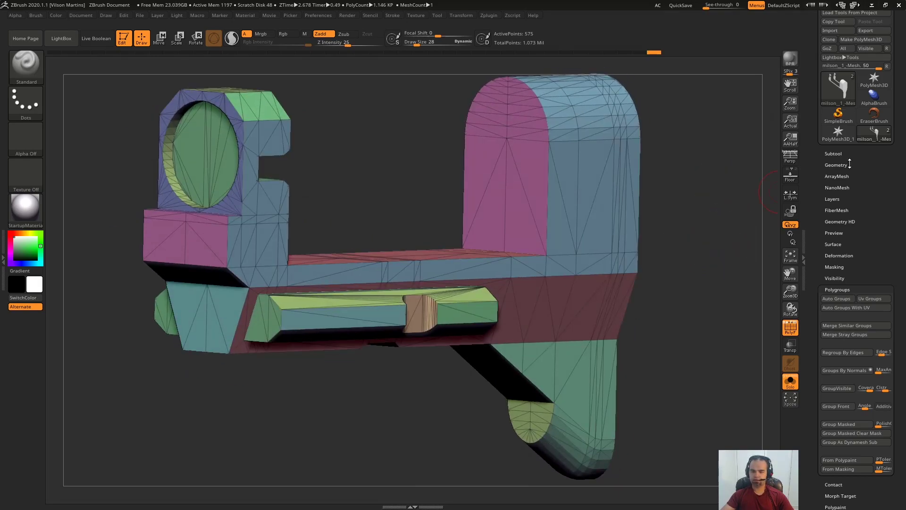
DynaMesh the bracket at resolution 1024 and hide the polyframe display
left_click(849, 164)
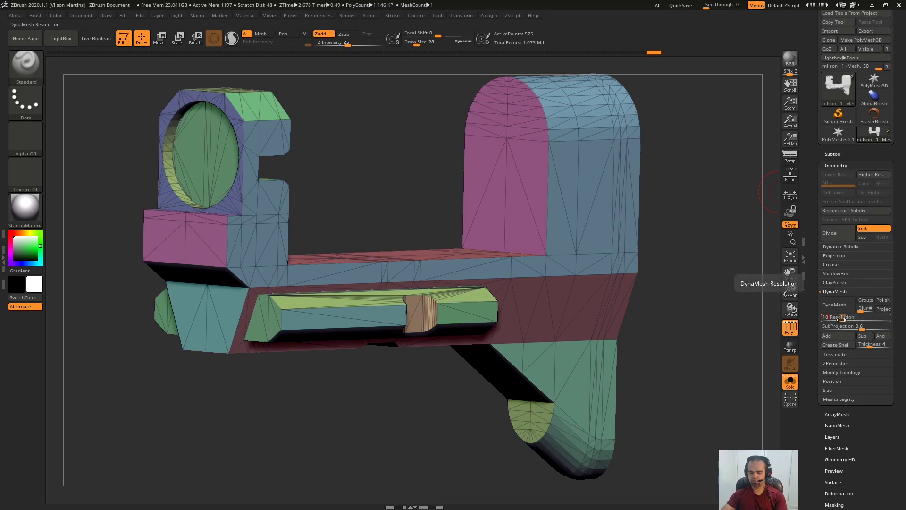
right_click_drag(731, 104, 705, 130)
right_click_drag(727, 225, 769, 282)
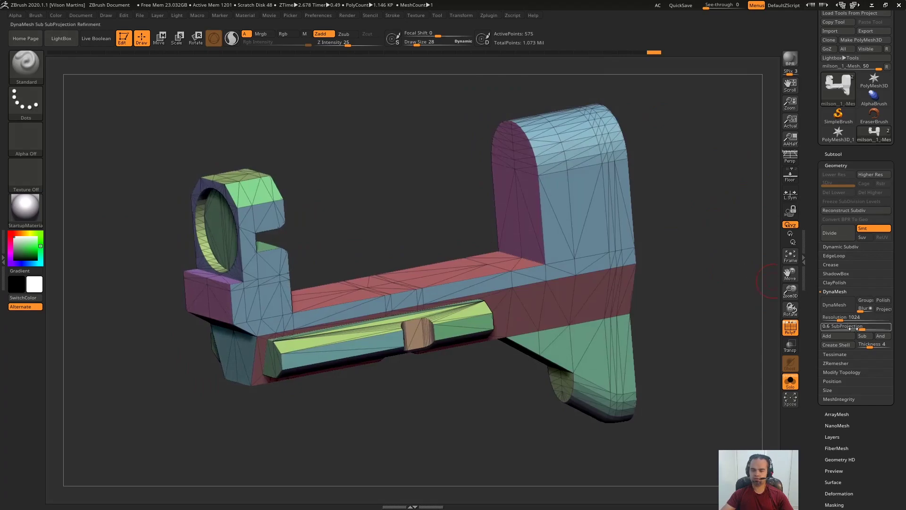
left_click(834, 305)
right_click_drag(721, 236, 769, 231)
key("shift+f")
left_click(847, 165)
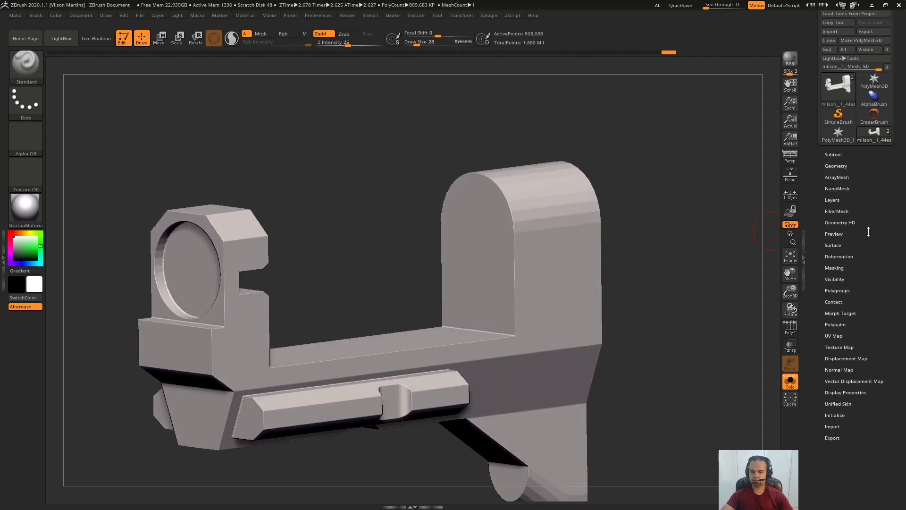
Switch the Polish By Features mode to the open circle and polish the bracket to smooth its faceted curves
left_click(845, 256)
left_click_drag(871, 225, 871, 173)
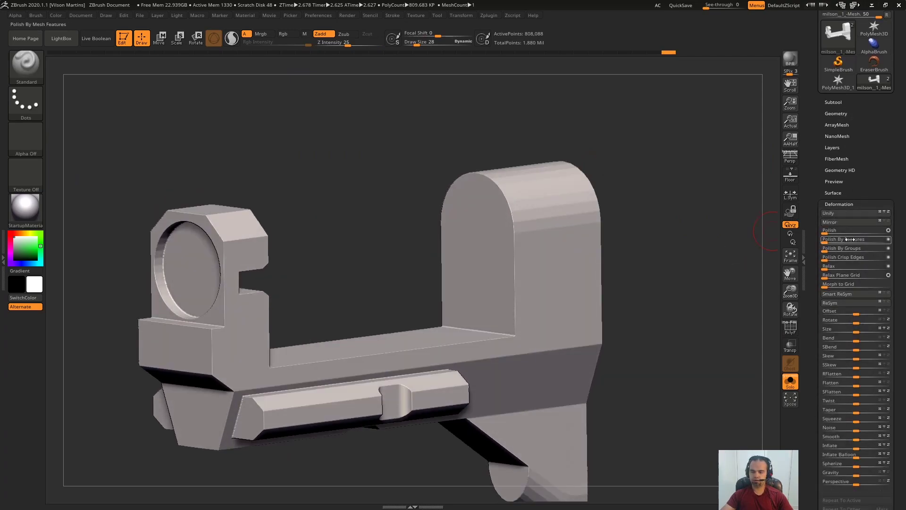
left_click_drag(847, 240, 876, 238)
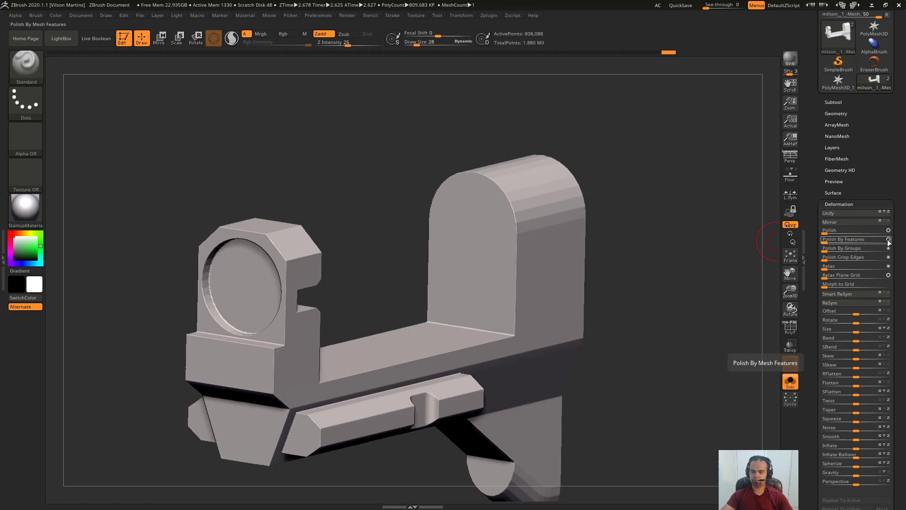
left_click(833, 239)
left_click_drag(741, 200, 654, 229)
key("shift")
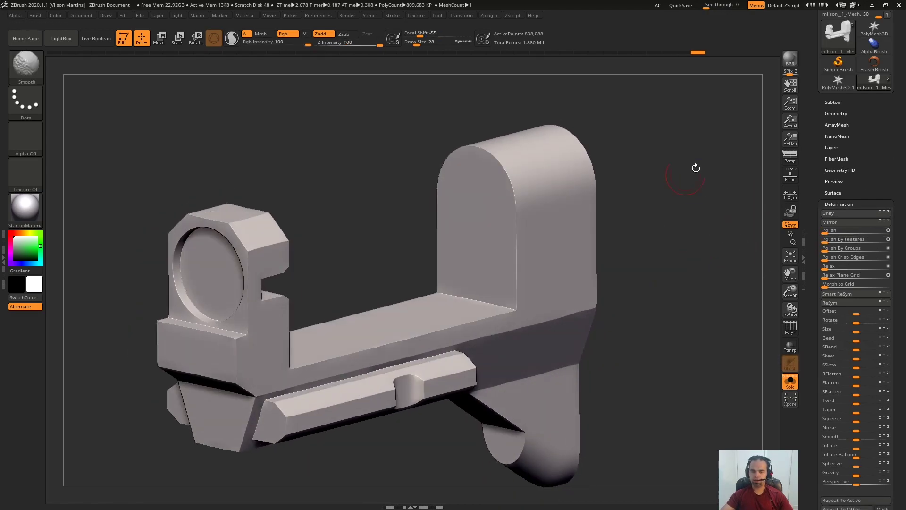
Mask the bracket's polygroup borders by features, with Border and Crease disabled and only Groups enabled
left_click(847, 204)
left_click(846, 216)
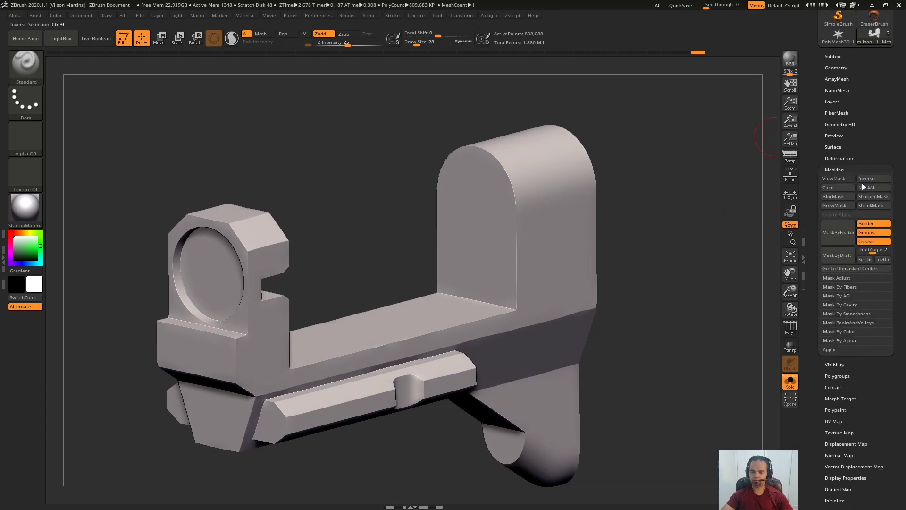
left_click(873, 242)
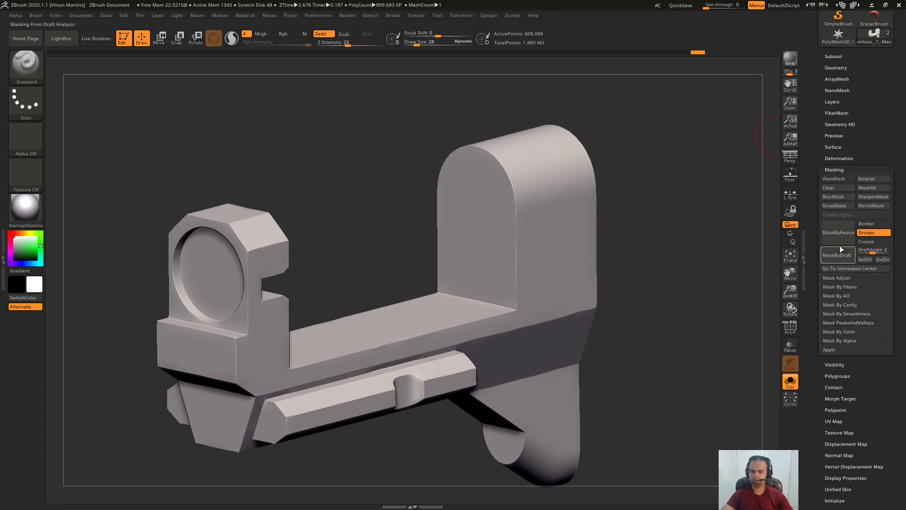
left_click(845, 237)
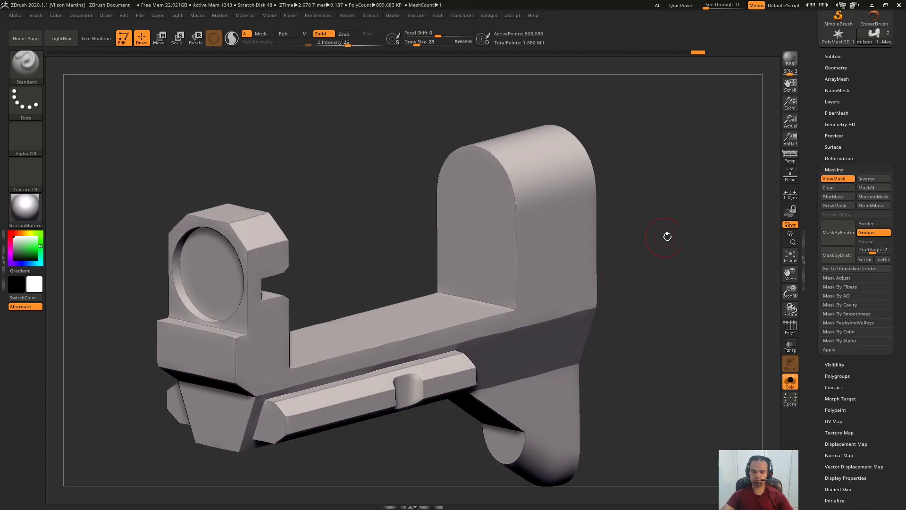
Invert the border mask, blur it along the bracket's polygroup edges and open the deformation settings
key("ctrl")
left_click(688, 177, "ctrl")
mouse_move(689, 163)
left_mouse_down("alt")
mouse_move(692, 193)
mouse_move(710, 217)
left_mouse_up("alt")
left_click_drag(721, 175, 710, 184, "alt")
key("ctrl")
left_click(570, 212, "ctrl")
left_click(839, 158)
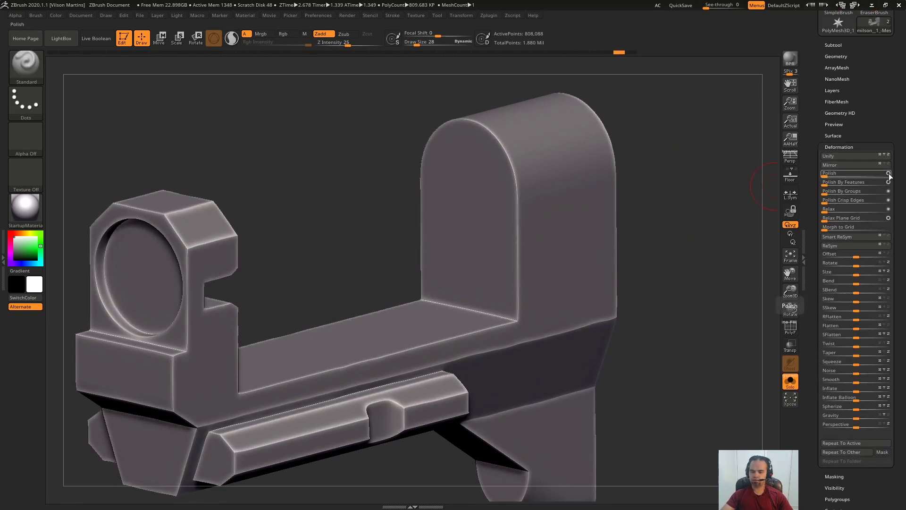
Polish the unmasked polygroup edges of the bracket with the Polish deformation to form soft bevels, and clear the mask
left_click_drag(837, 175, 839, 175)
left_click_drag(716, 240, 727, 255, "ctrl")
Examine the bracket's polished bevels from several angles, with and without the polyframe, and close the deformation settings
left_click_drag(661, 293, 656, 213, "alt")
left_click_drag(609, 246, 640, 345)
left_click_drag(531, 329, 552, 272)
left_click_drag(662, 231, 708, 306)
key("shift+f")
left_click_drag(708, 306, 765, 167, "alt")
key("shift+f")
key("shift+f")
left_click(846, 147)
left_click_drag(650, 227, 602, 346)
left_click_drag(686, 173, 678, 263, "alt")
left_click_drag(692, 308, 642, 181, "alt")
key("shift+f")
Pre-process the current bracket subtool in Decimation Master
left_click(488, 15)
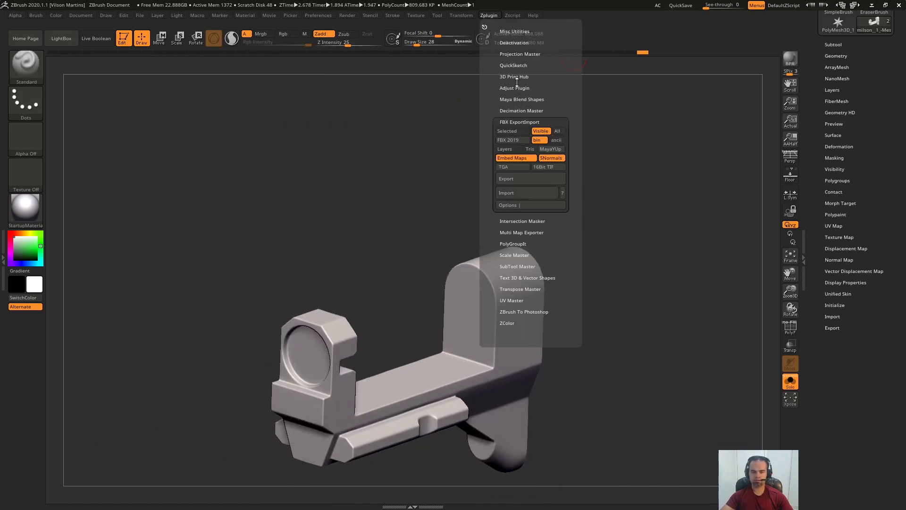
left_click(524, 102)
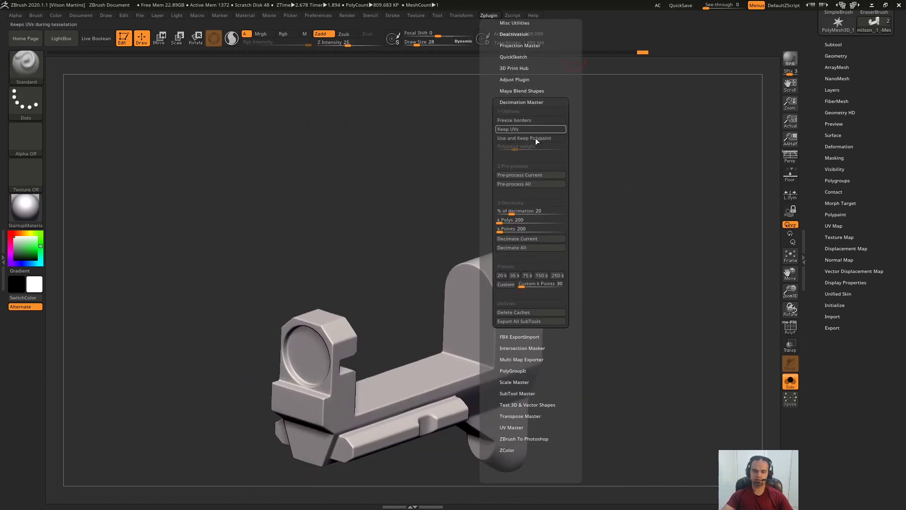
left_click(526, 175)
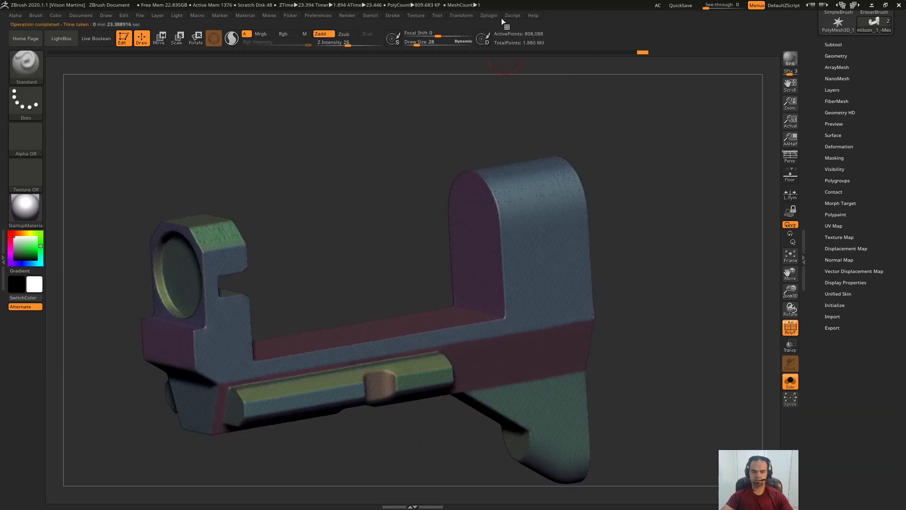
Set the decimation percentage to 5 and decimate the current bracket subtool
left_click(490, 16)
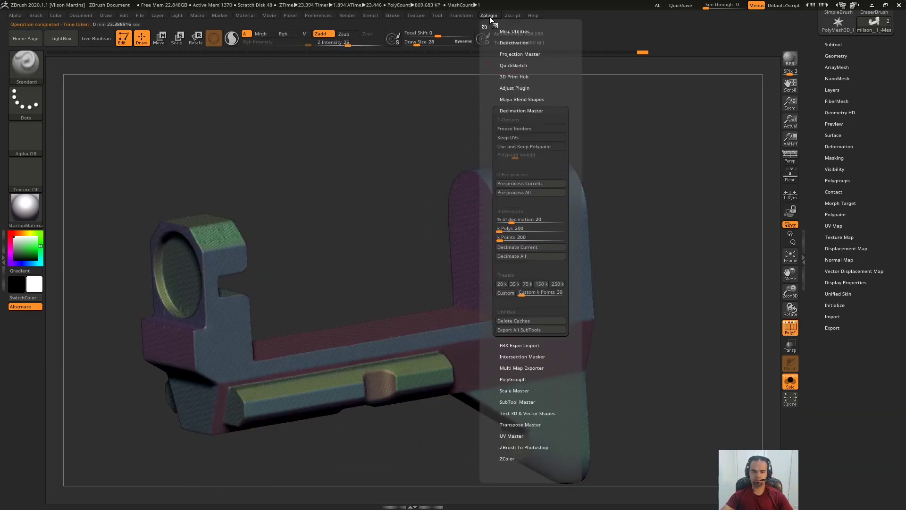
left_click(533, 221)
key("Return")
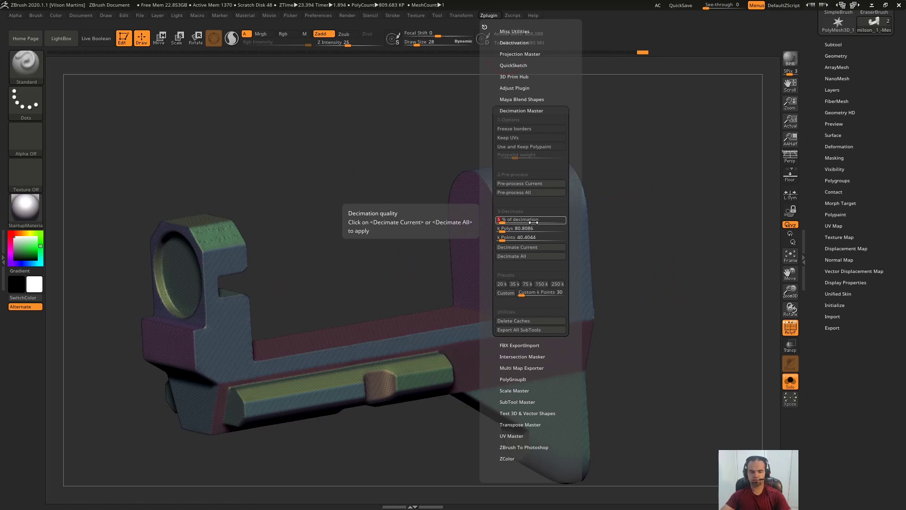
left_click(531, 247)
Hide the polyframe and check the decimated bracket's surfaces and bevels from several angles
left_click_drag(635, 211, 635, 278)
key("shift+f")
right_click_drag(493, 282, 477, 406)
right_click_drag(490, 372, 619, 147)
right_click_drag(657, 169, 774, 140)
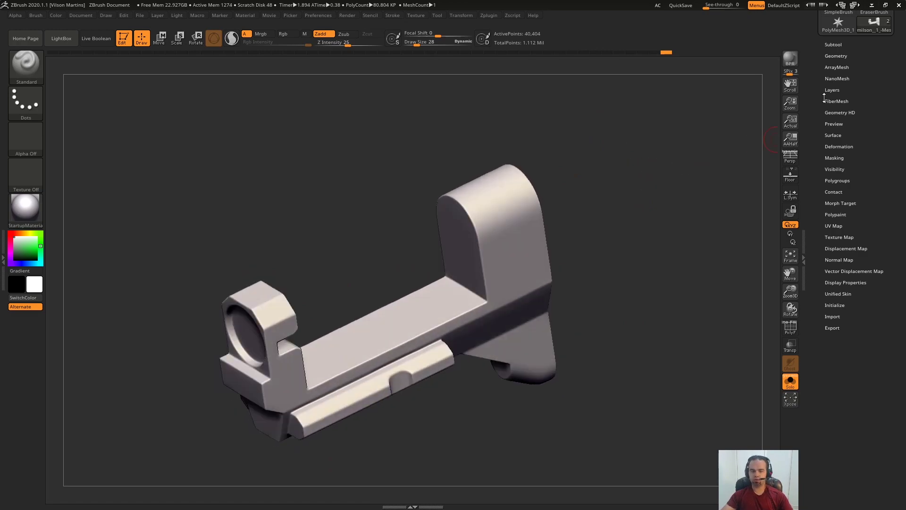
right_click_drag(700, 118, 602, 139)
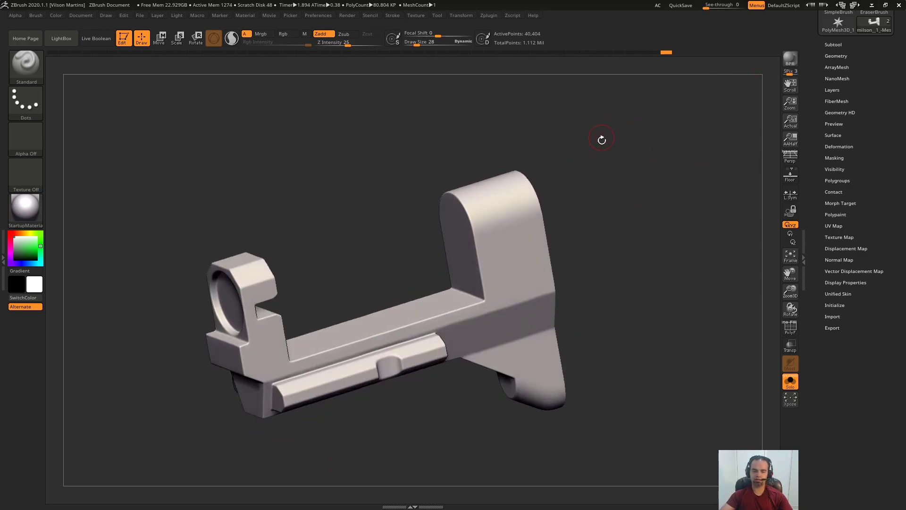
right_click_drag(660, 194, 586, 194)
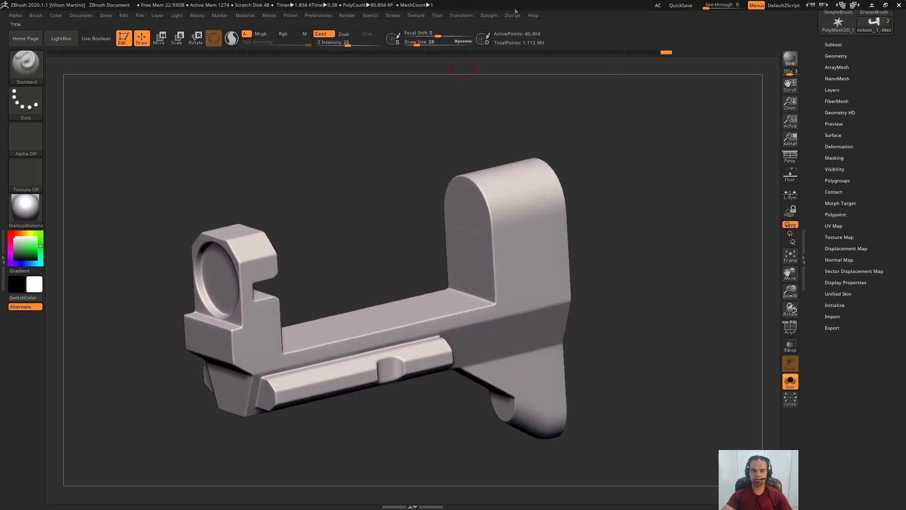
Show the decimated bracket's polyframe and look over the FBX ExportImport options for exporting the visible mesh
left_click(490, 15)
left_click(556, 109)
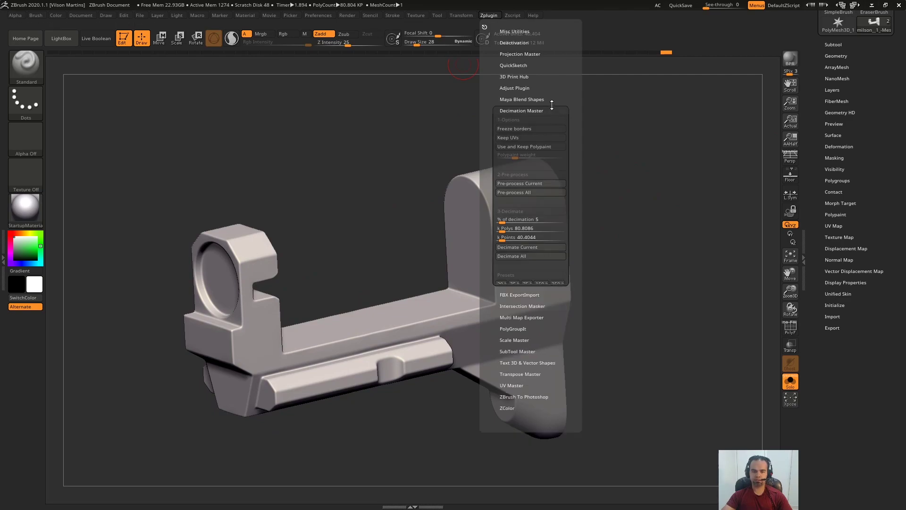
left_click(530, 111)
left_click(517, 77)
key("shift+f")
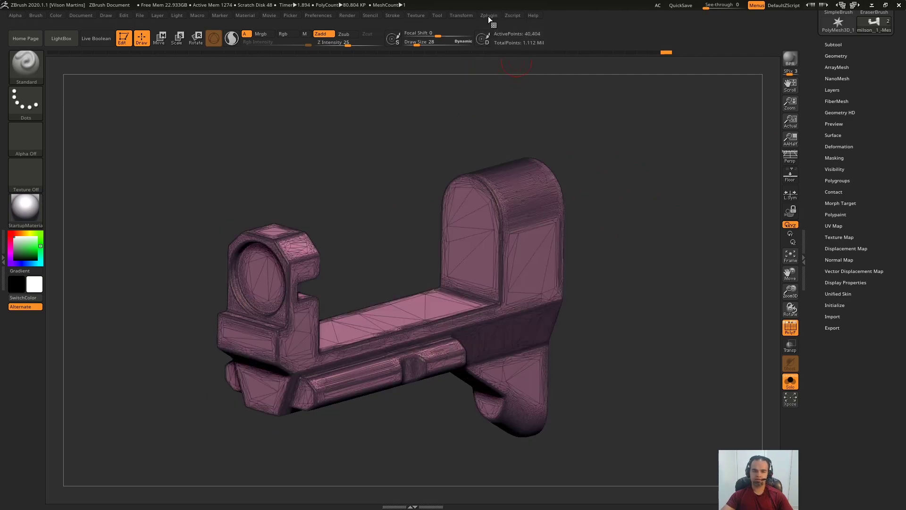
left_click(488, 16)
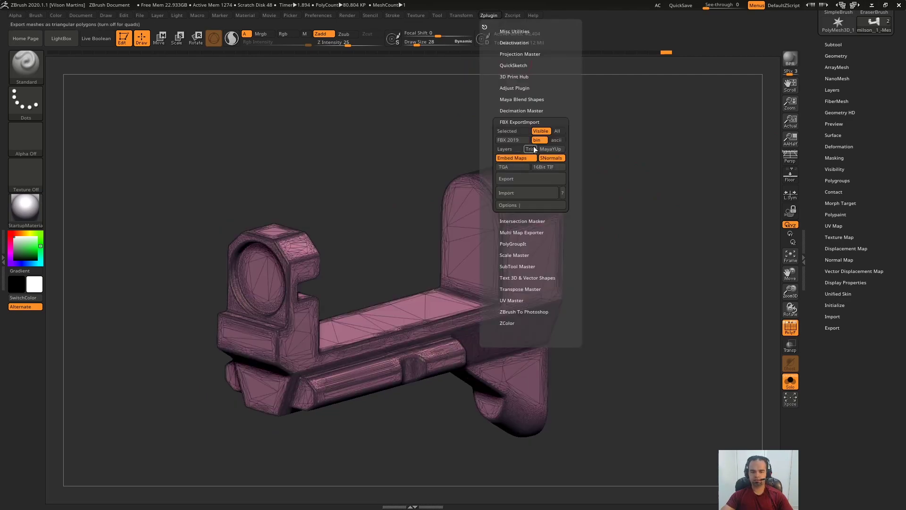
left_click(531, 179)
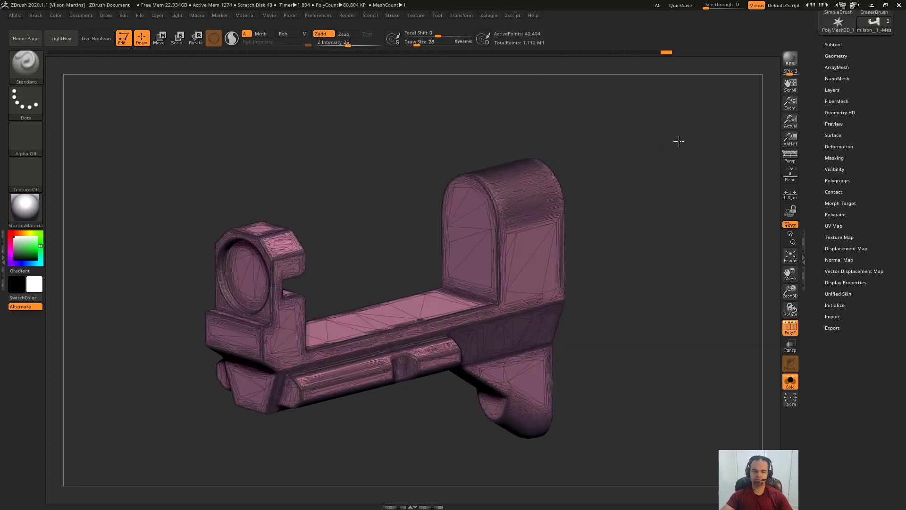
Hide the polyframe and view the finished bracket as a whole
key("shift+f")
left_click_drag(668, 178, 633, 231)
left_click_drag(654, 137, 668, 209, "alt")
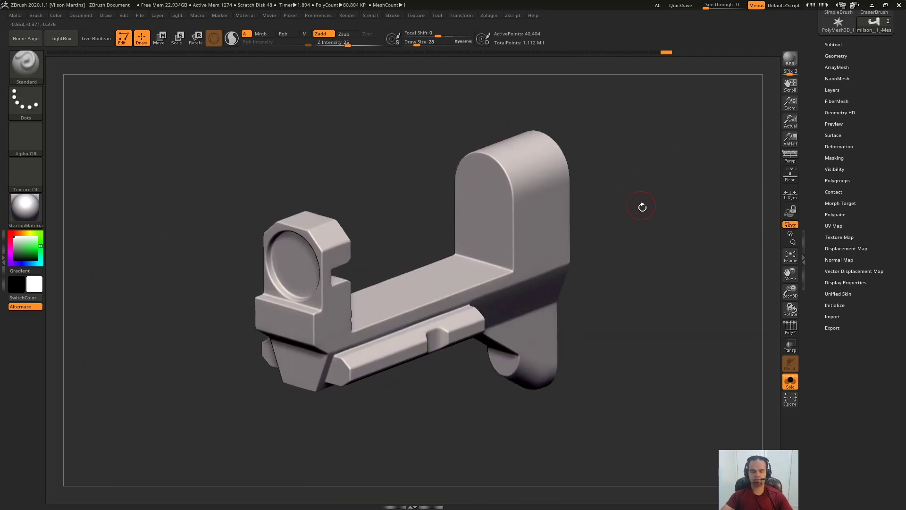